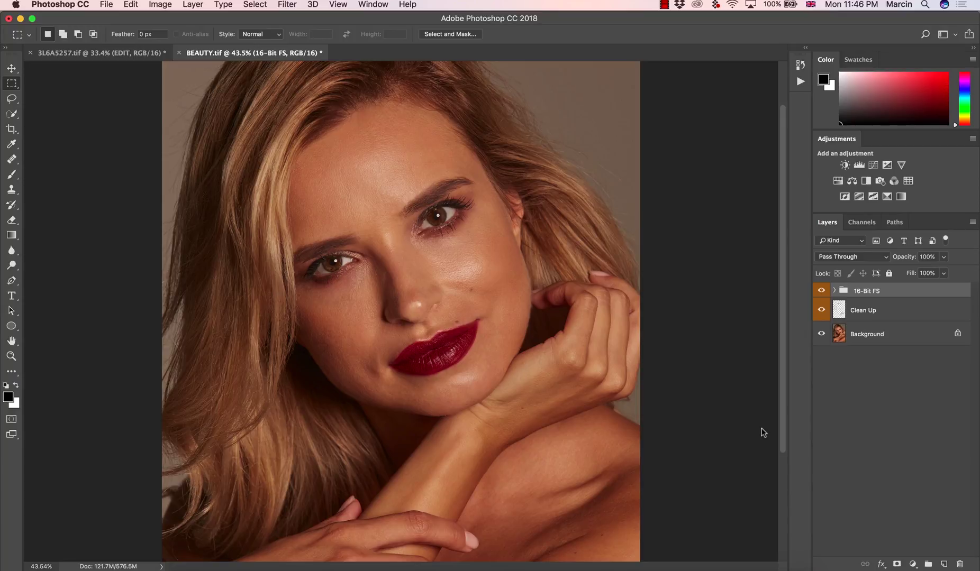
Compare the BEAUTY.tif portrait with and without the 16-Bit FS group, at full view and close up on the face.
{"action": "left_click", "coordinate": [821, 291]}
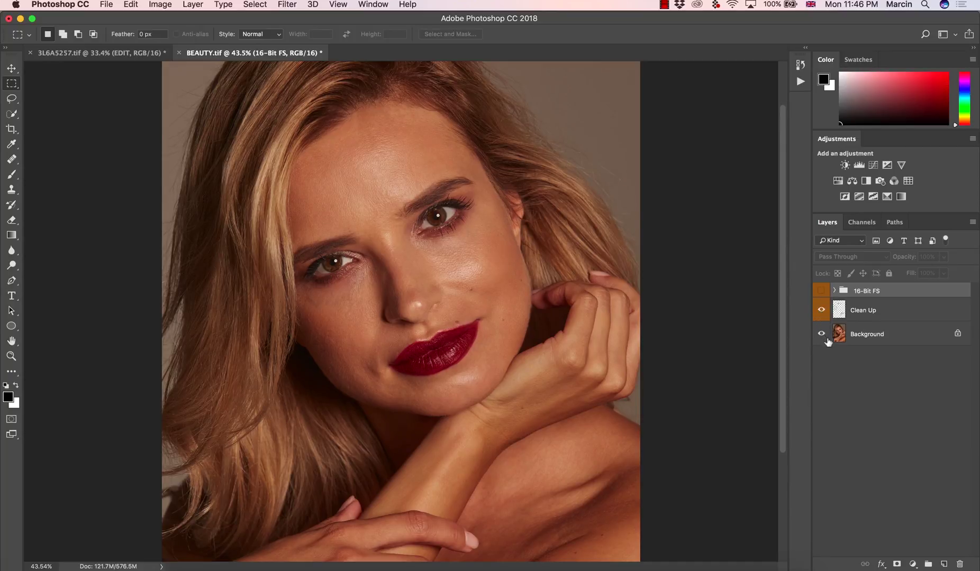
{"action": "left_click", "coordinate": [822, 291]}
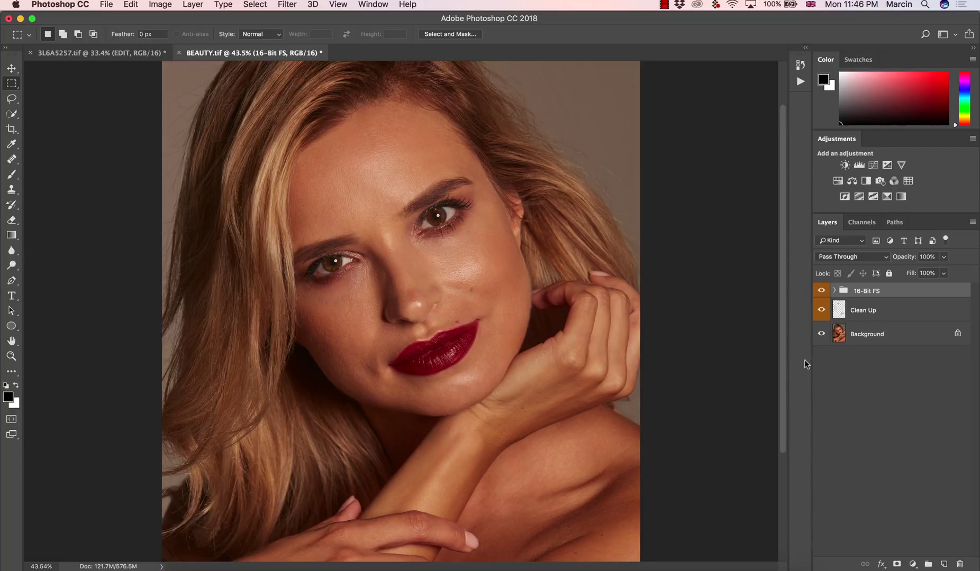
{"action": "key", "text": "z"}
{"action": "left_click_drag", "start_coordinate": [383, 136], "coordinate": [407, 151]}
{"action": "key", "text": "m"}
{"action": "left_click_drag", "start_coordinate": [376, 188], "coordinate": [397, 250]}
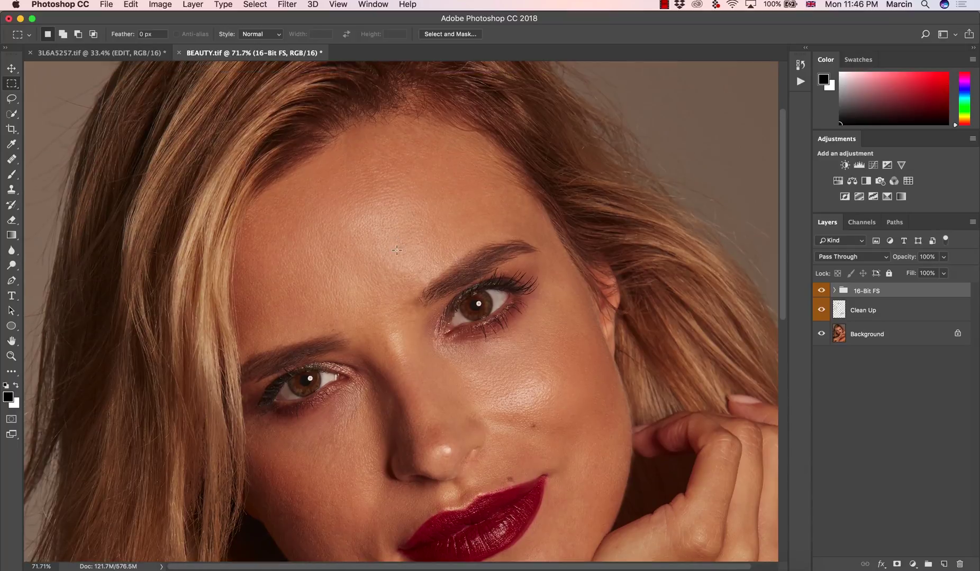
{"action": "left_click", "coordinate": [823, 294]}
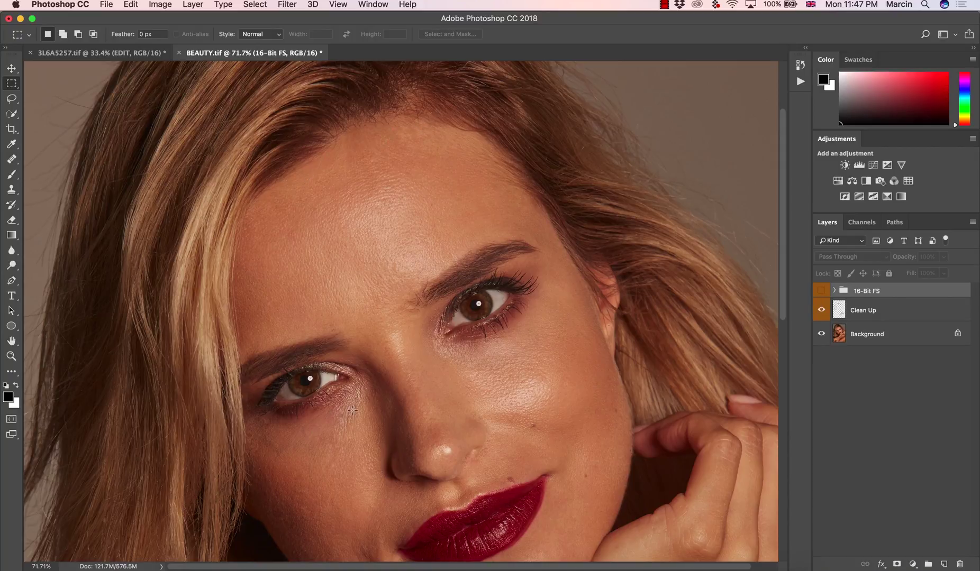
{"action": "left_click", "coordinate": [821, 291]}
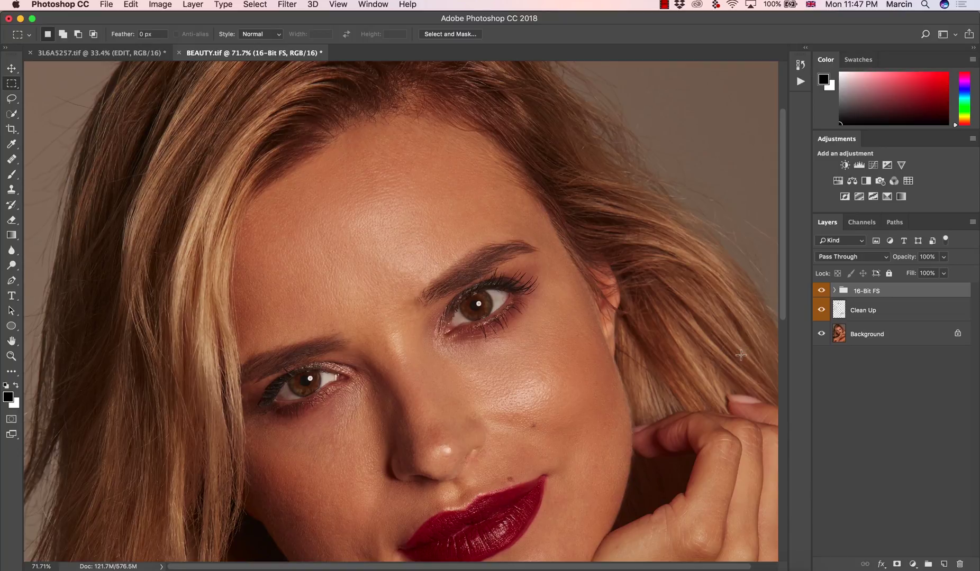
Compare the 3L6A5257.tif portrait with and without its EDIT group.
{"action": "left_click", "coordinate": [108, 54]}
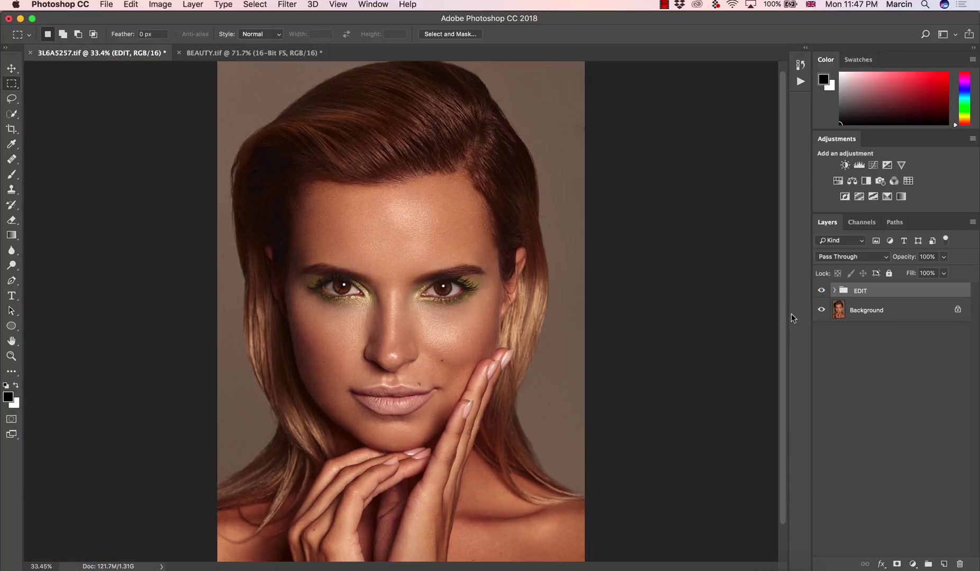
{"action": "left_click", "coordinate": [821, 292]}
{"action": "left_click", "coordinate": [821, 291]}
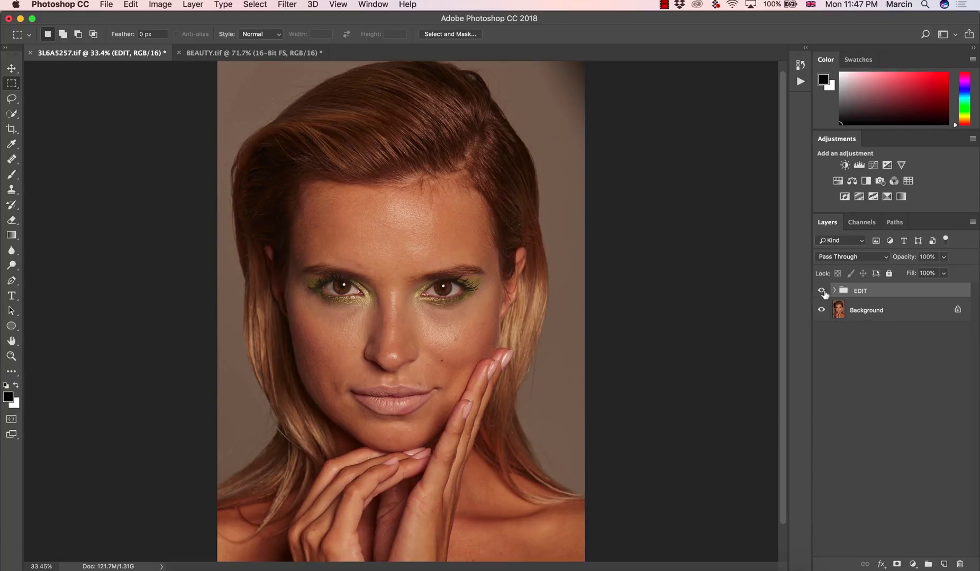
Return to BEAUTY.tif, fit the image in view and delete the 16-Bit FS group.
{"action": "left_click", "coordinate": [272, 53]}
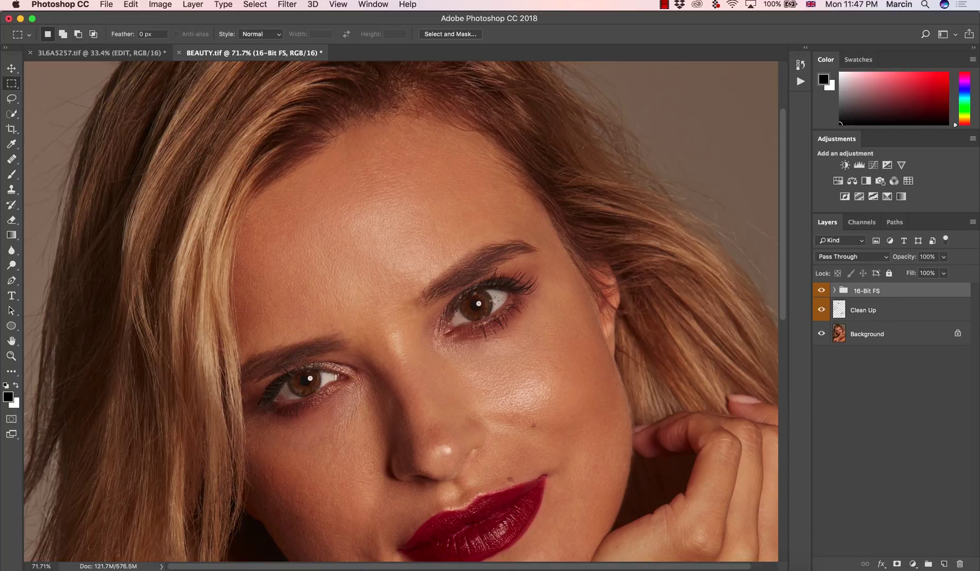
{"action": "key", "text": "z"}
{"action": "key", "text": "super+0"}
{"action": "key", "text": "m"}
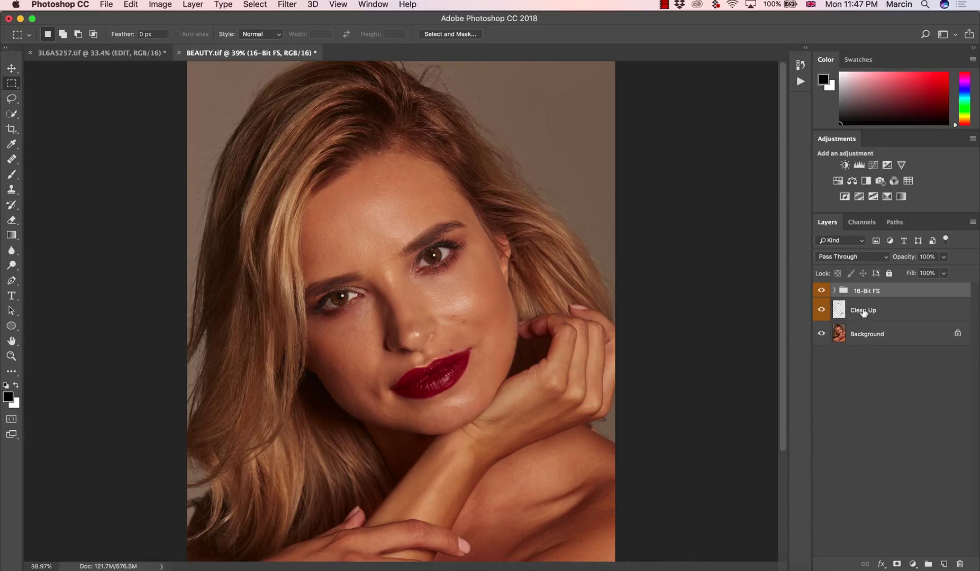
{"action": "key", "text": "BackSpace"}
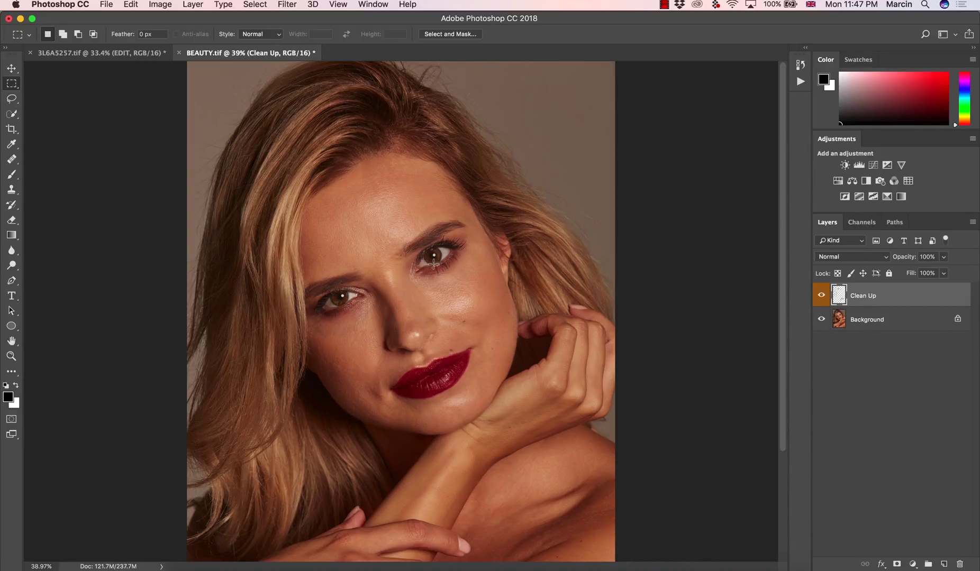
Stamp all visible layers into a new layer above Clean Up and name it "low".
{"action": "key", "text": "z"}
{"action": "left_click_drag", "start_coordinate": [389, 227], "coordinate": [417, 284]}
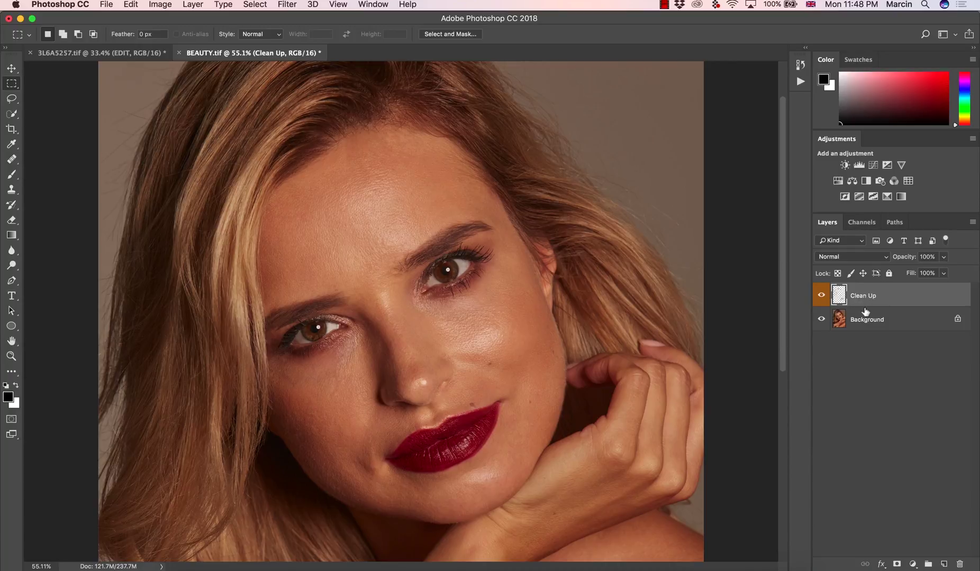
{"action": "key", "text": "alt+shift+super+e"}
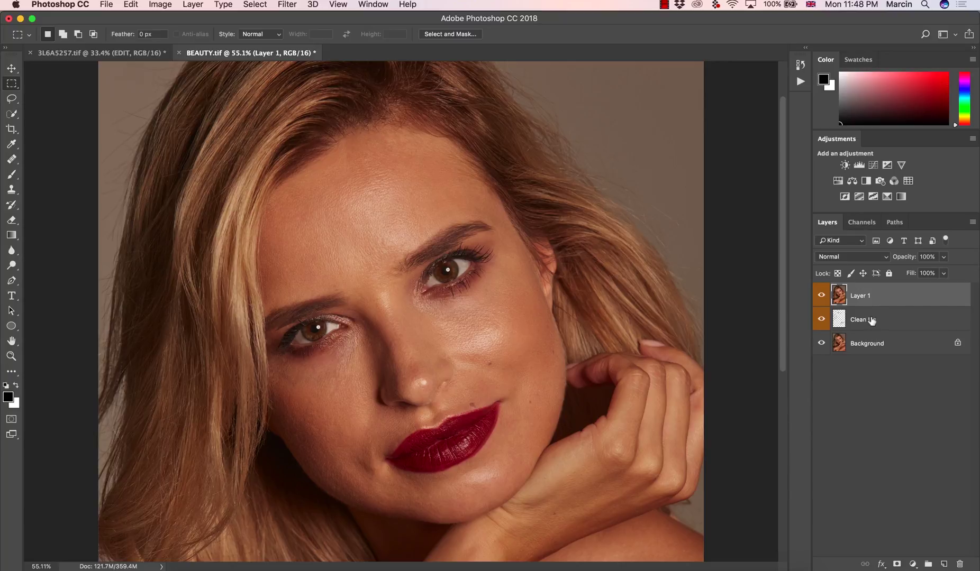
{"action": "double_click", "coordinate": [861, 296]}
{"action": "key", "text": "BackSpace"}
{"action": "type", "text": "low"}
{"action": "key", "text": "Return"}
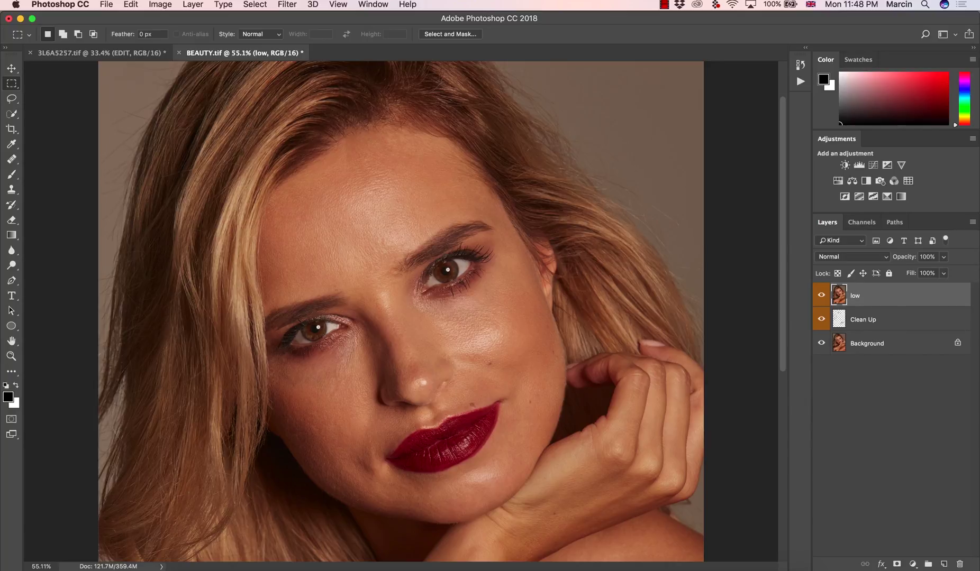
Duplicate the low layer and name the copy "high".
{"action": "key", "text": "super+j"}
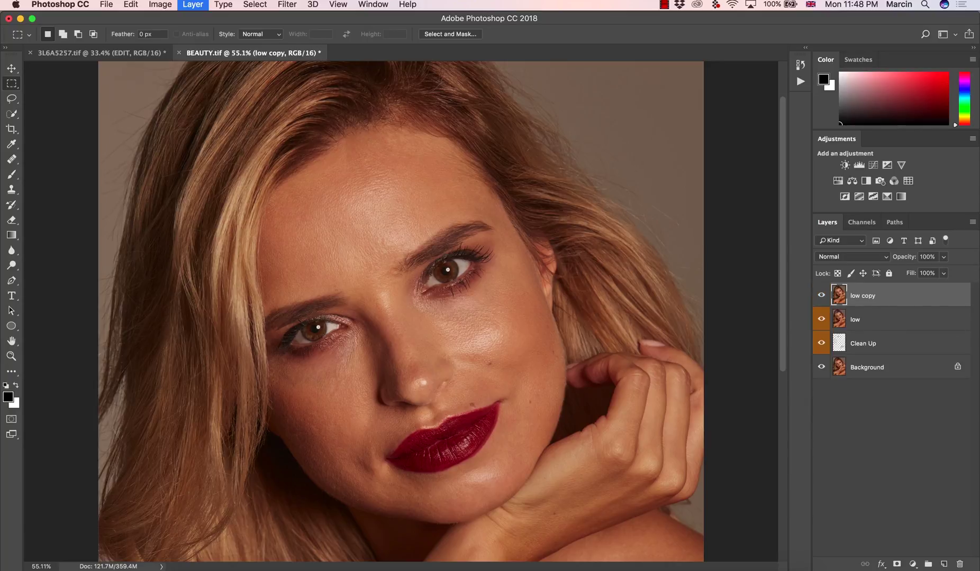
{"action": "double_click", "coordinate": [865, 294]}
{"action": "type", "text": "hi"}
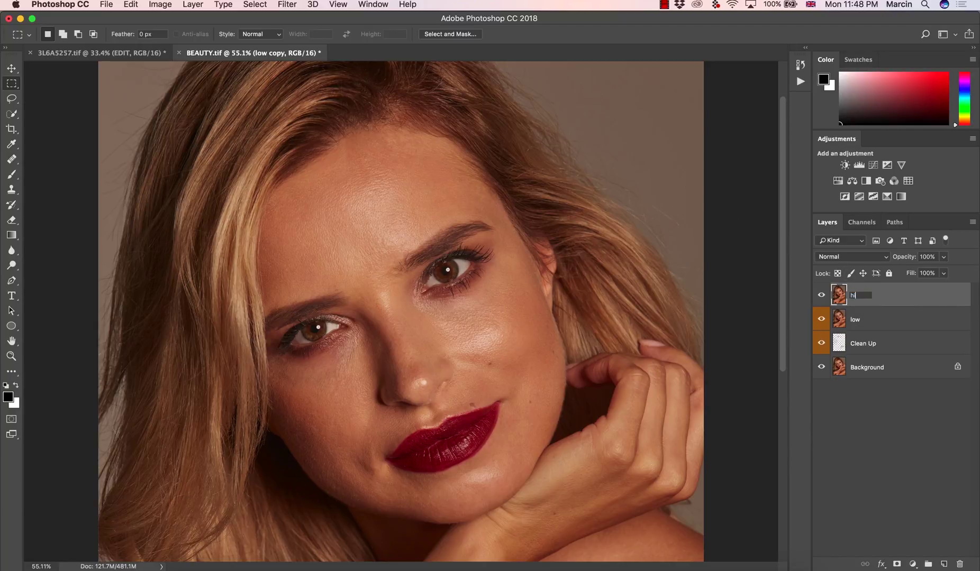
{"action": "type", "text": "gh"}
{"action": "key", "text": "Return"}
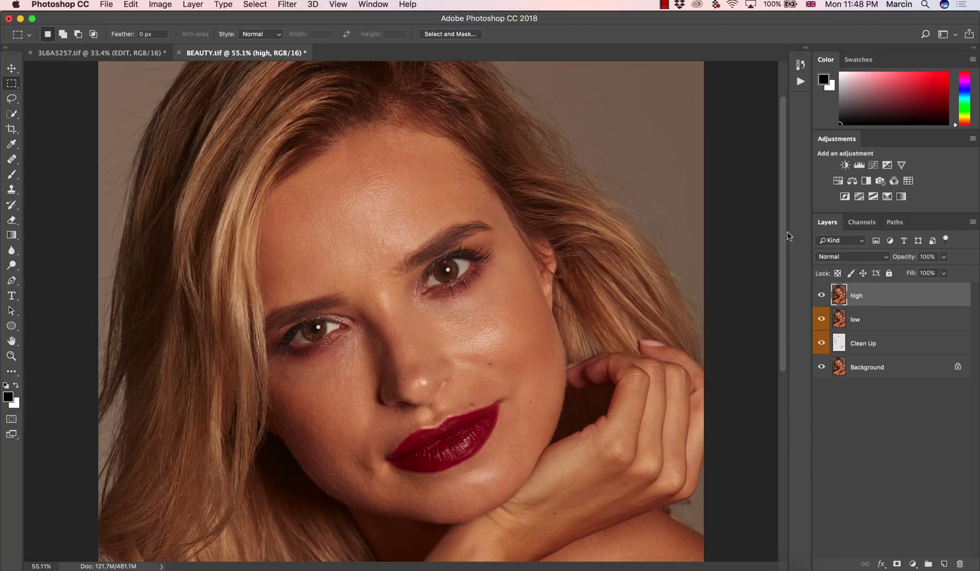
Remove the colour label from the low layer and hide the high layer.
{"action": "left_click", "coordinate": [842, 319]}
{"action": "right_click", "coordinate": [862, 322]}
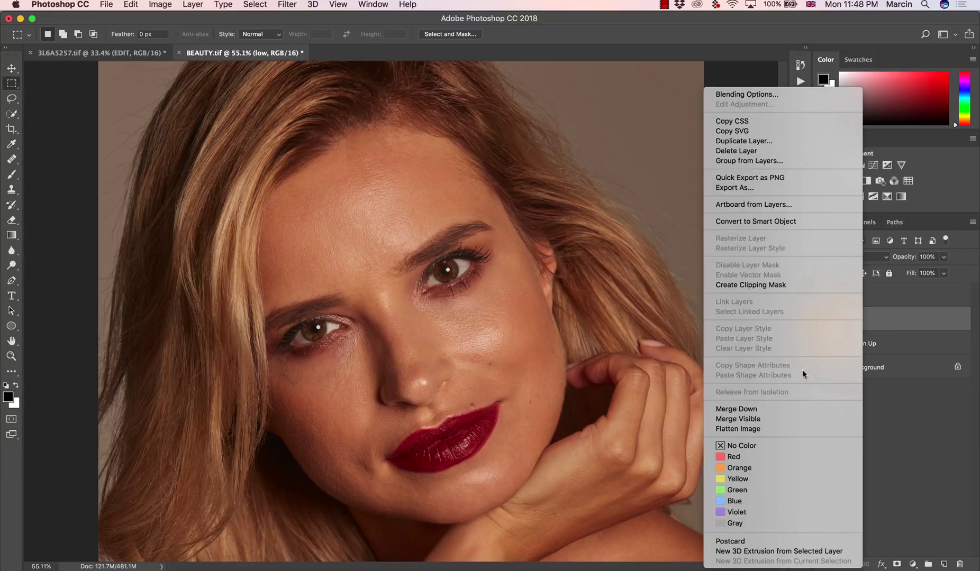
{"action": "left_click", "coordinate": [764, 446]}
{"action": "left_click", "coordinate": [821, 296]}
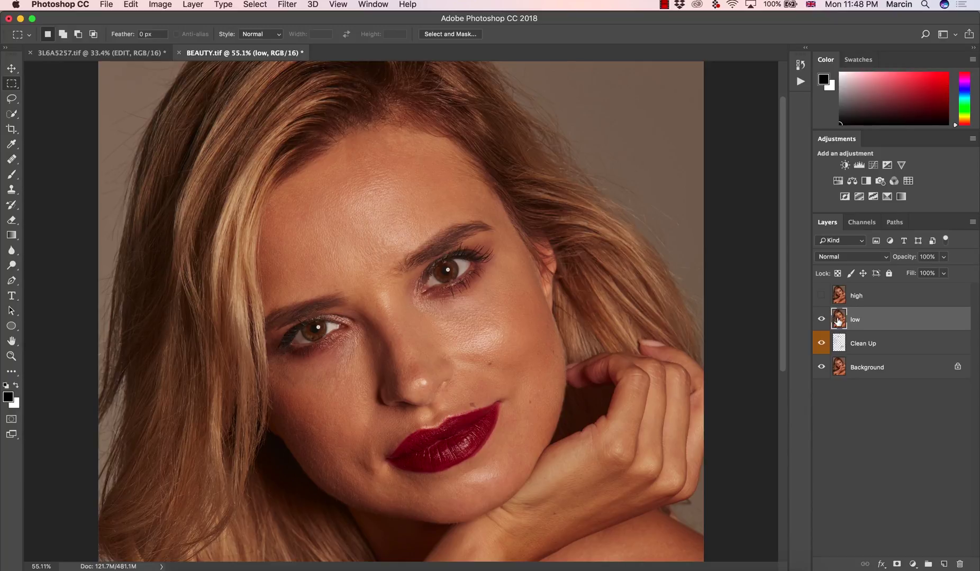
{"action": "left_click", "coordinate": [821, 296]}
{"action": "left_click", "coordinate": [824, 297]}
Apply a Gaussian Blur with a radius of 13.4 pixels to the low layer.
{"action": "left_click", "coordinate": [287, 5]}
{"action": "mouse_move", "coordinate": [361, 144]}
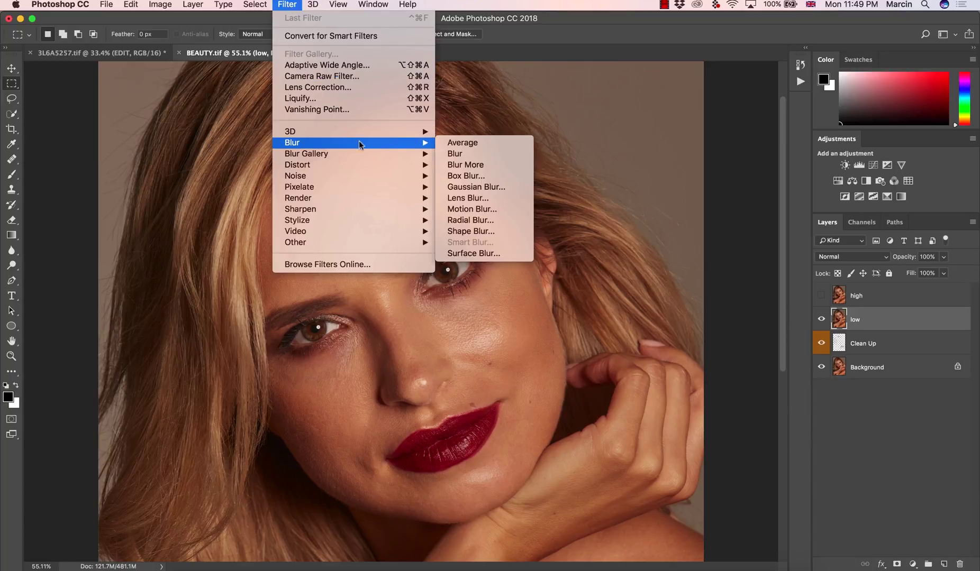
{"action": "left_click", "coordinate": [476, 188]}
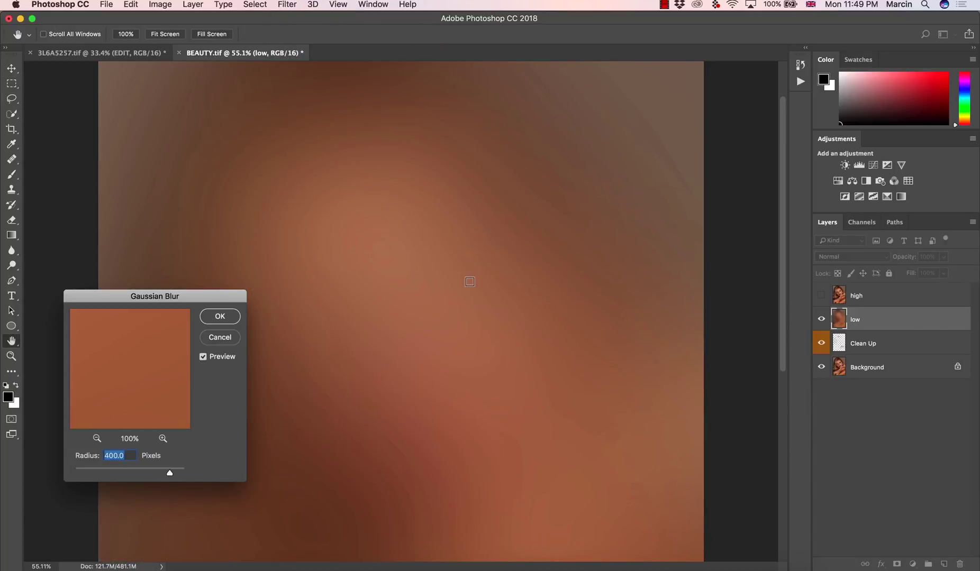
{"action": "left_click", "coordinate": [86, 468]}
{"action": "left_click_drag", "start_coordinate": [87, 473], "coordinate": [122, 473]}
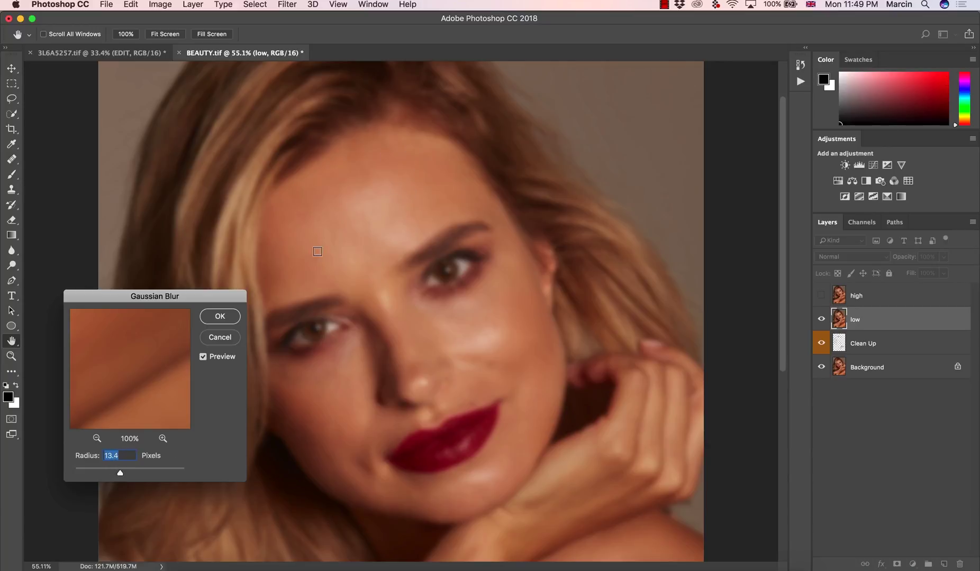
{"action": "left_click", "coordinate": [220, 317]}
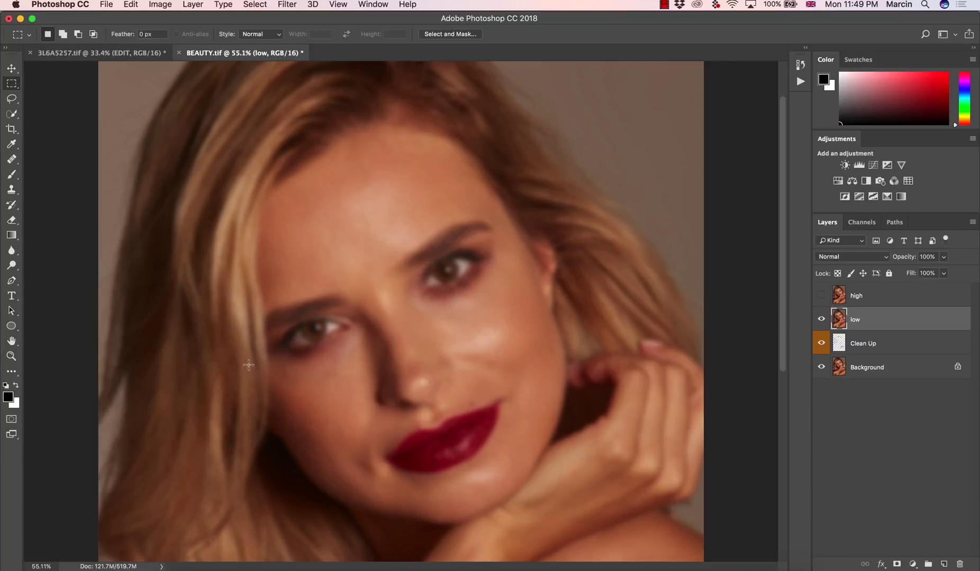
Show the high layer and set up Apply Image on it with the low layer inverted, Add blending, scale 2 and offset 0.
{"action": "left_click", "coordinate": [821, 296]}
{"action": "left_click", "coordinate": [837, 298]}
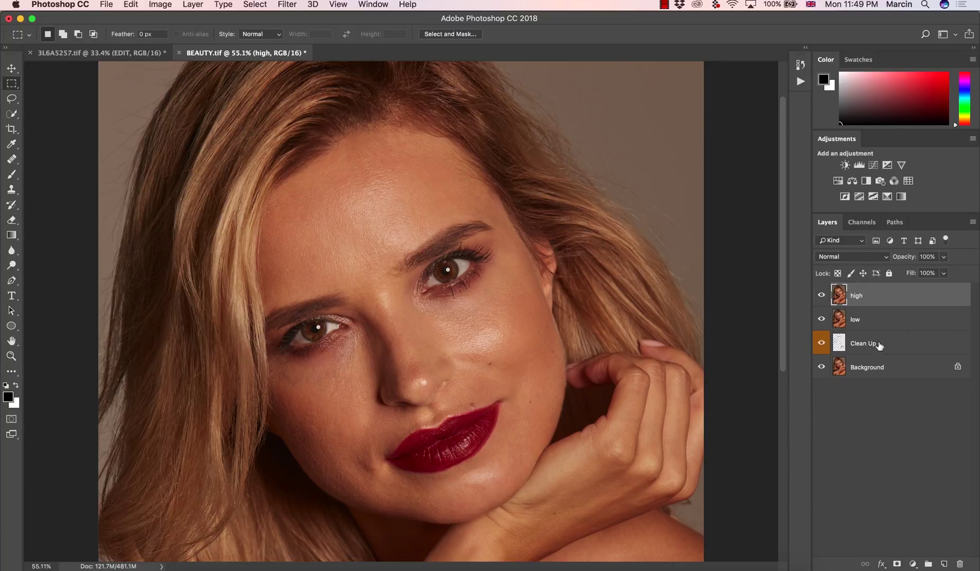
{"action": "left_click", "coordinate": [159, 4]}
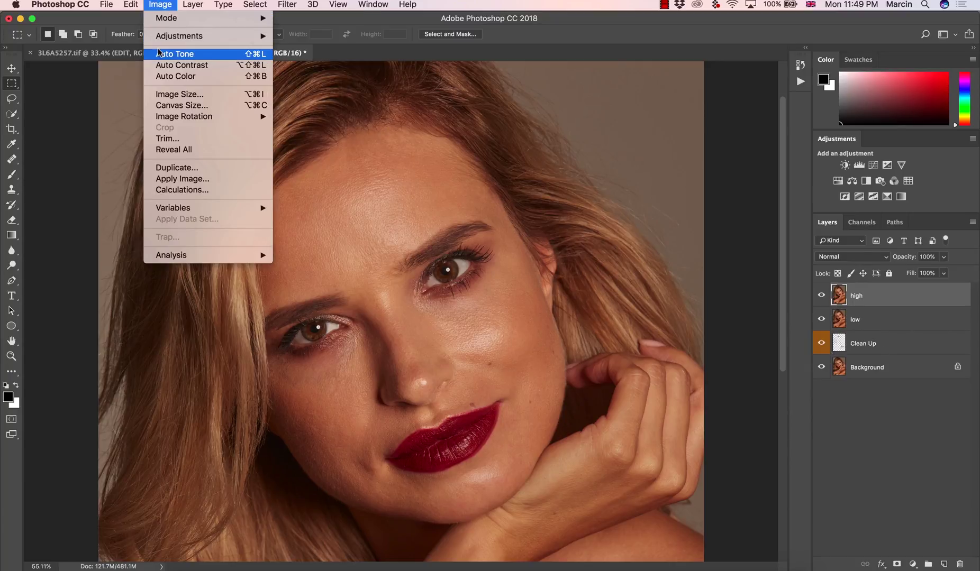
{"action": "left_click", "coordinate": [194, 181]}
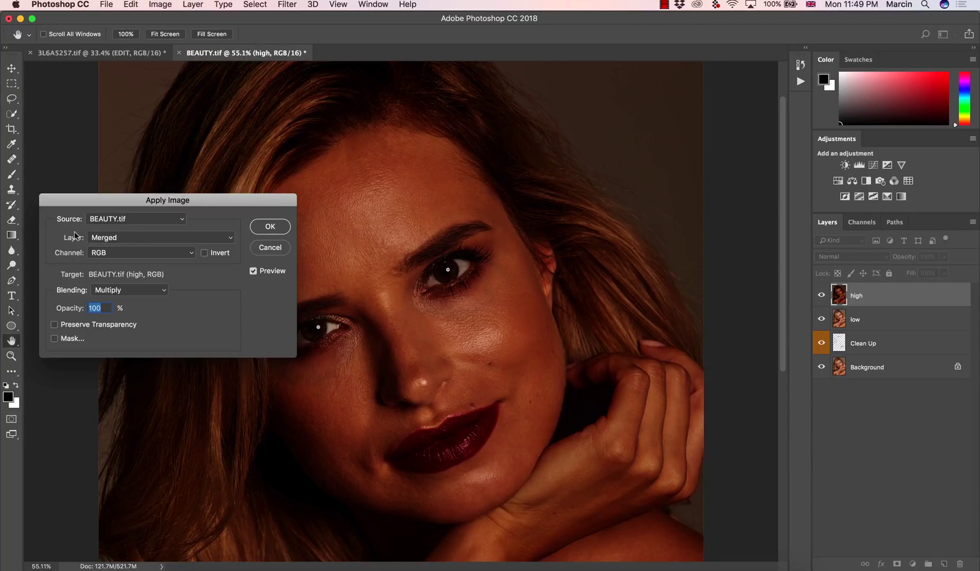
{"action": "left_click", "coordinate": [111, 244]}
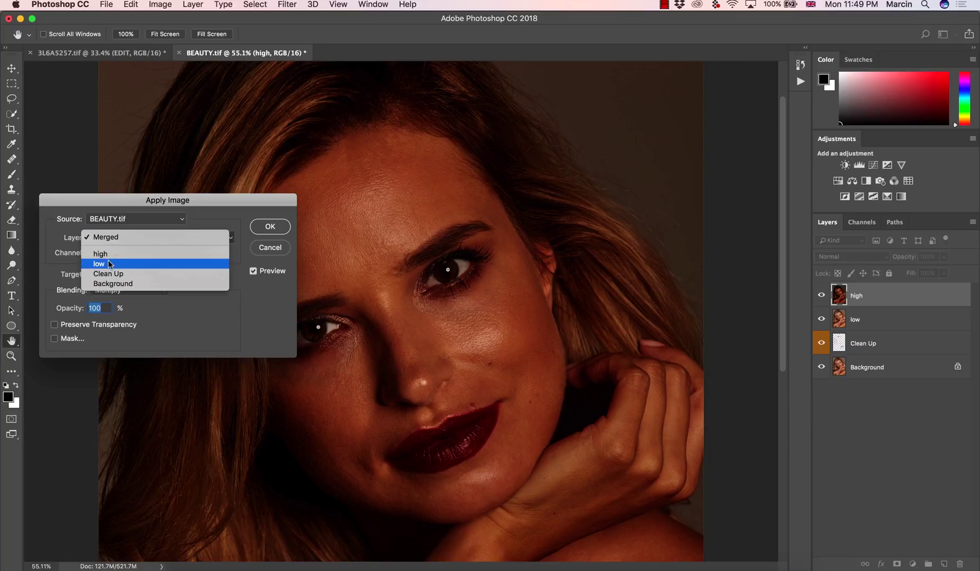
{"action": "left_click", "coordinate": [110, 263]}
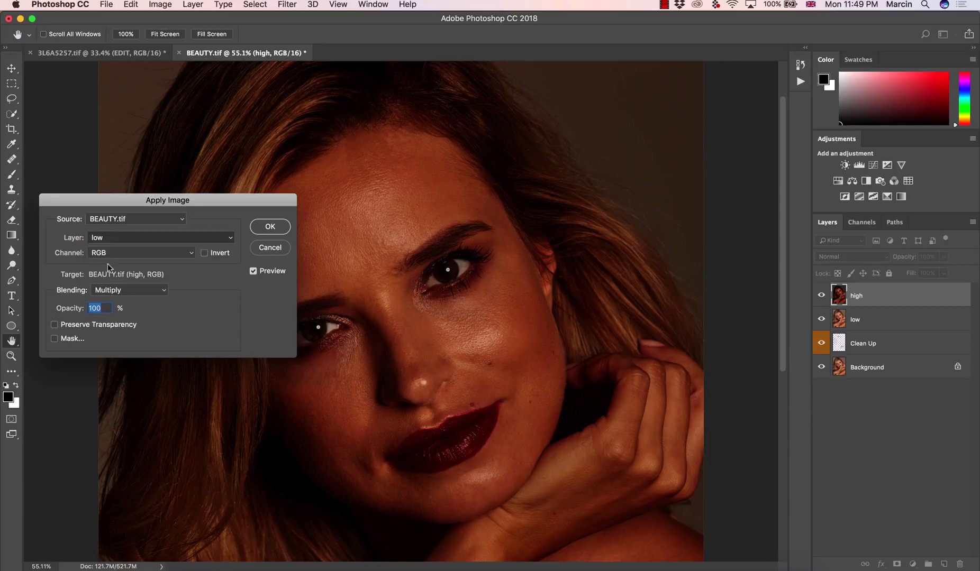
{"action": "left_click", "coordinate": [104, 294]}
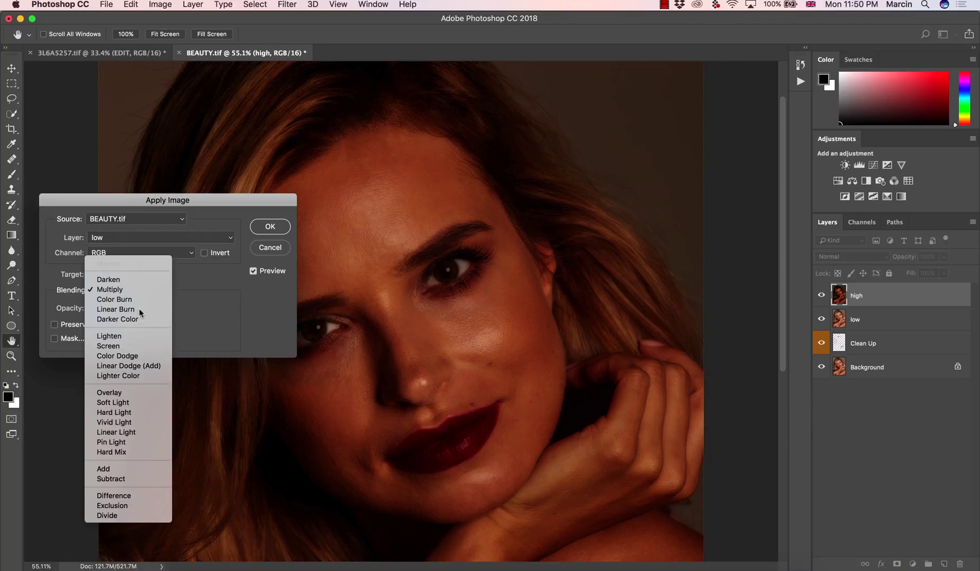
{"action": "left_click", "coordinate": [119, 471]}
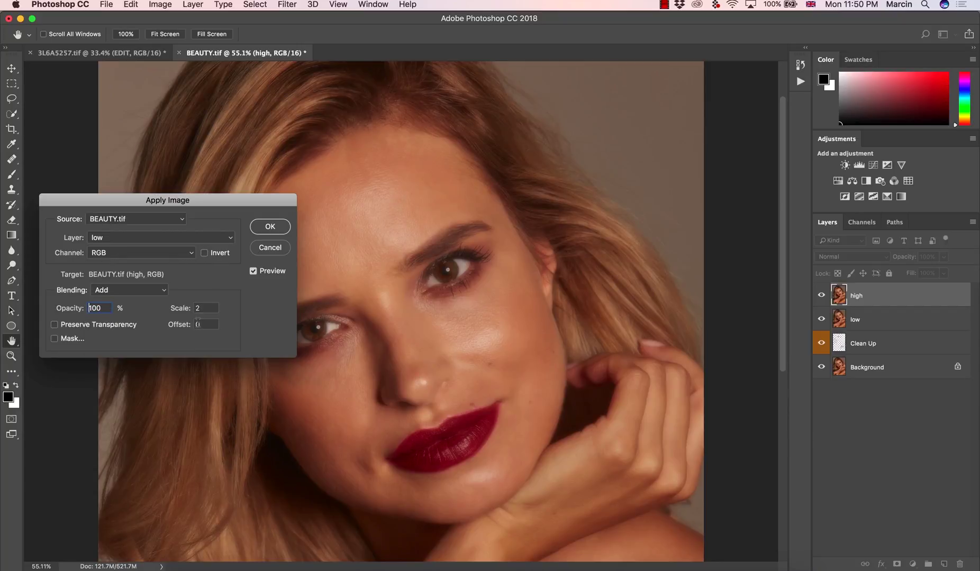
{"action": "left_click", "coordinate": [204, 253]}
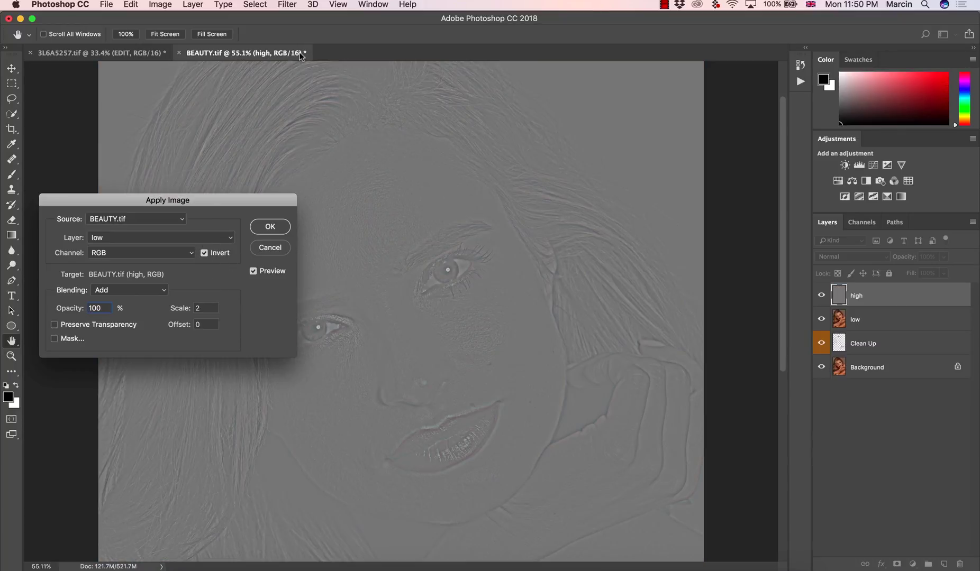
Try Subtract blending in Apply Image with Invert off, scale 2 and offset 128.
{"action": "left_click", "coordinate": [149, 289]}
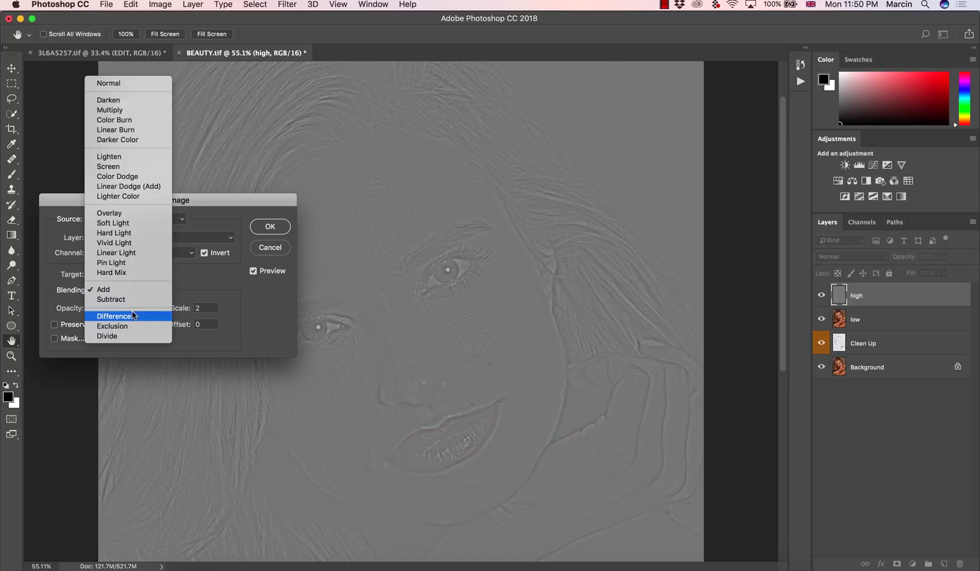
{"action": "left_click", "coordinate": [126, 300]}
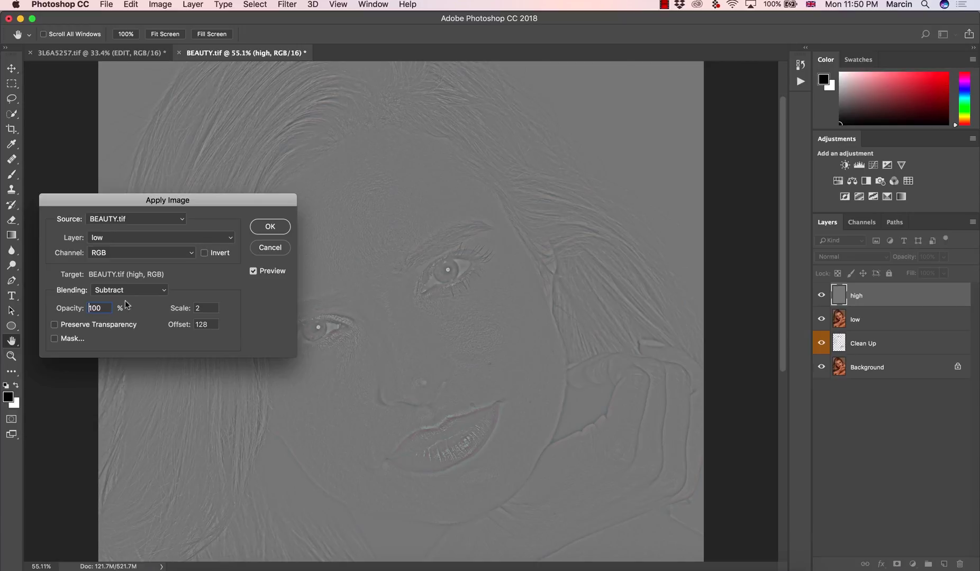
Set the Apply Image blending to Add with Invert on, scale 2 and offset 0, and apply it to the high layer.
{"action": "left_click", "coordinate": [115, 290]}
{"action": "left_click", "coordinate": [111, 278]}
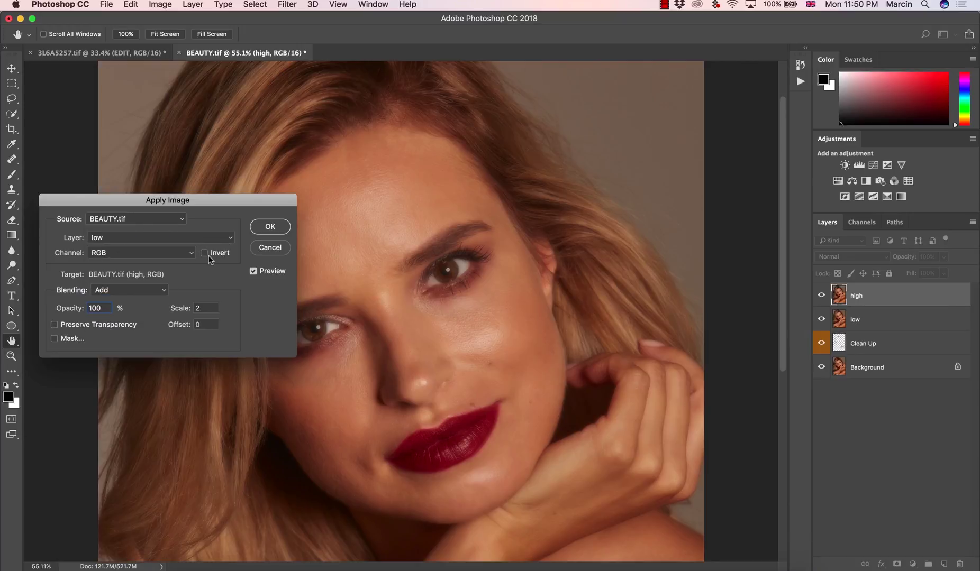
{"action": "left_click", "coordinate": [204, 253]}
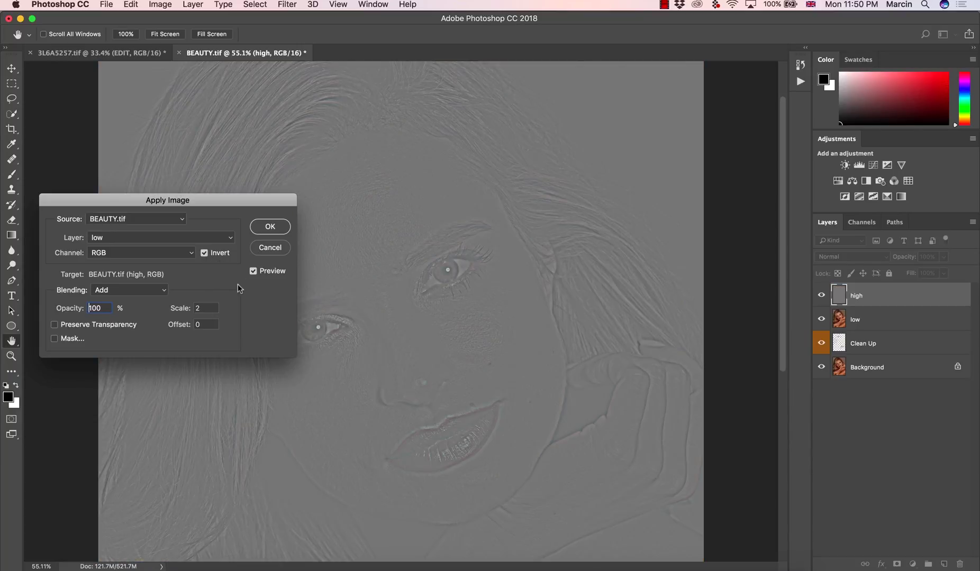
{"action": "left_click", "coordinate": [270, 227]}
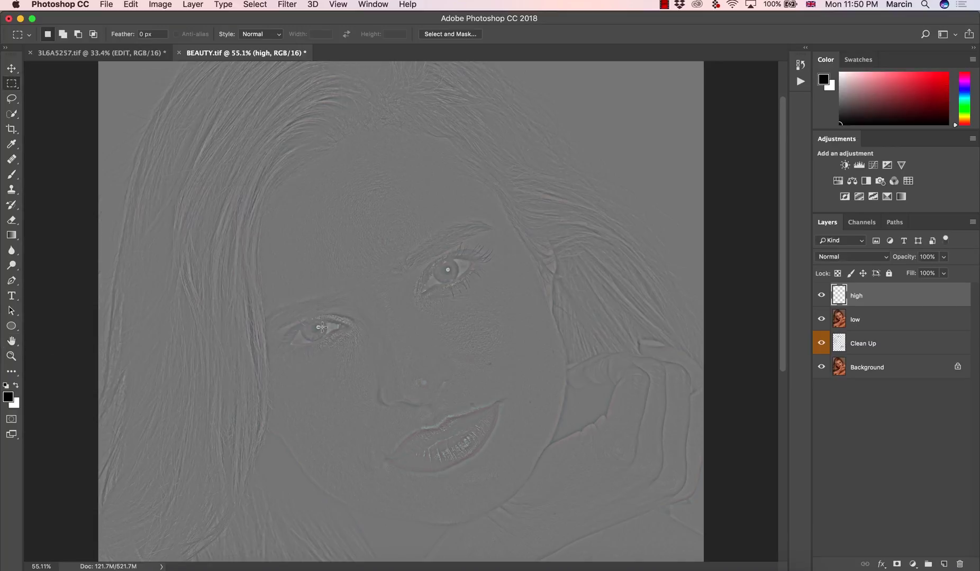
Set the high layer's blend mode to Linear Light and group it with the low layer as FS.
{"action": "left_click", "coordinate": [836, 257]}
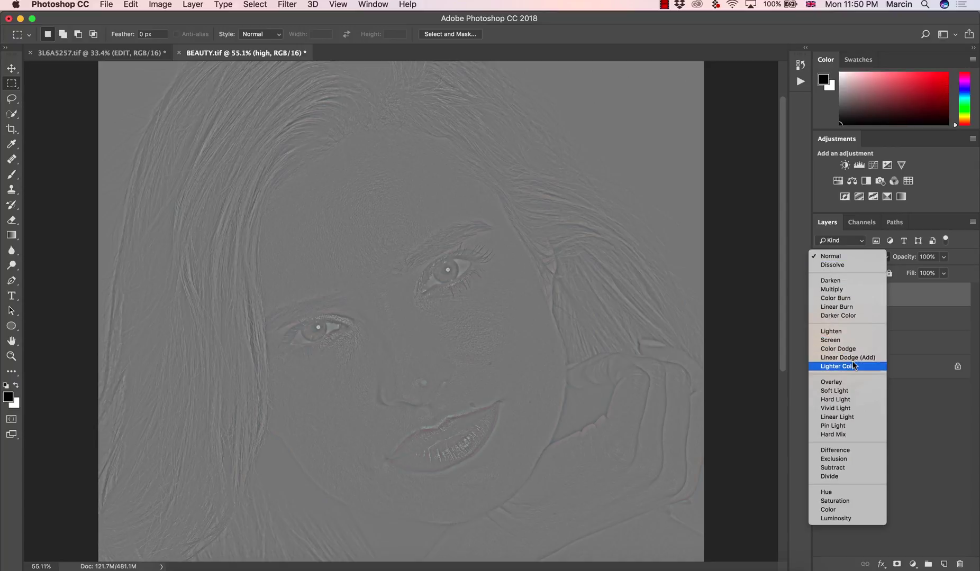
{"action": "left_click", "coordinate": [853, 418]}
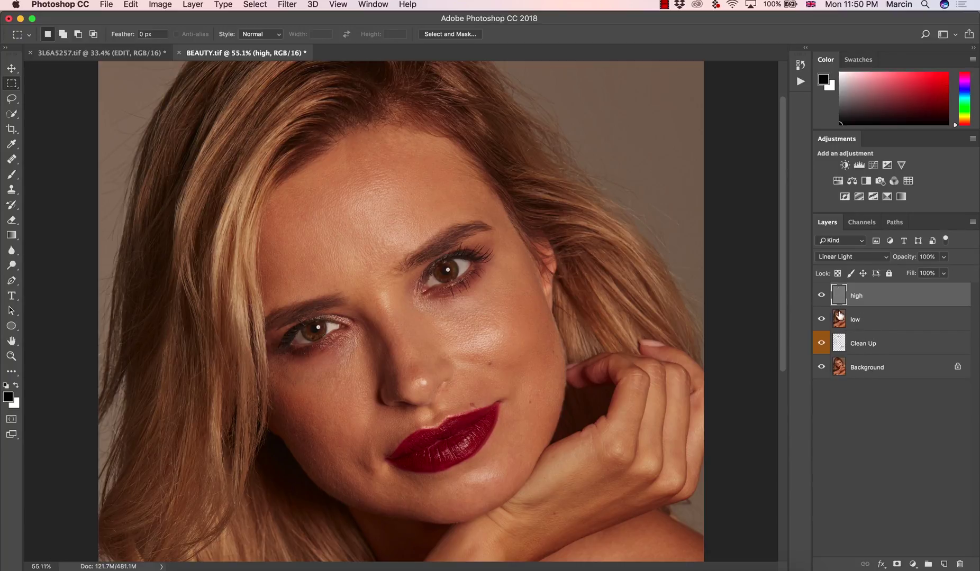
{"action": "left_click", "coordinate": [872, 320], "text": "shift"}
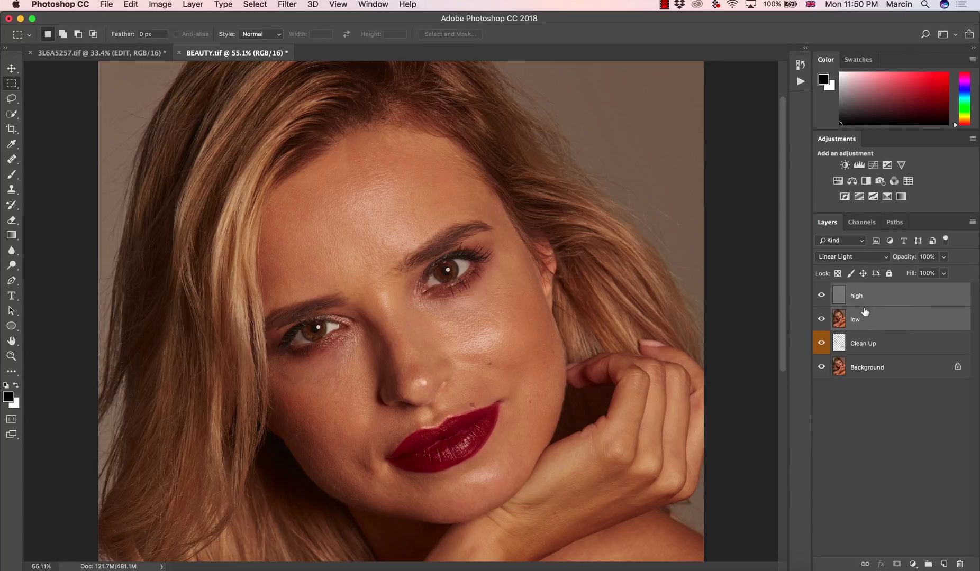
{"action": "key", "text": "super+g"}
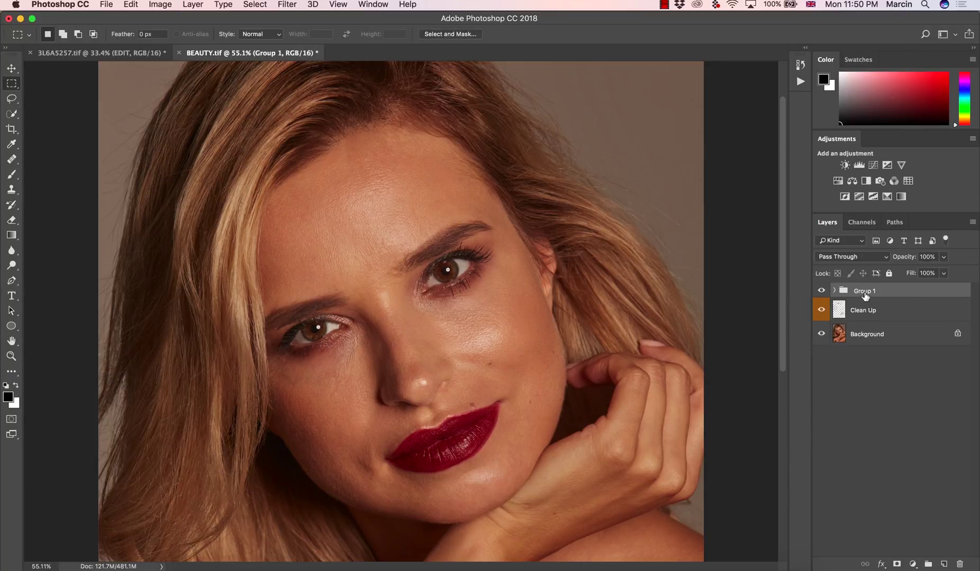
{"action": "type", "text": "FS"}
{"action": "key", "text": "Return"}
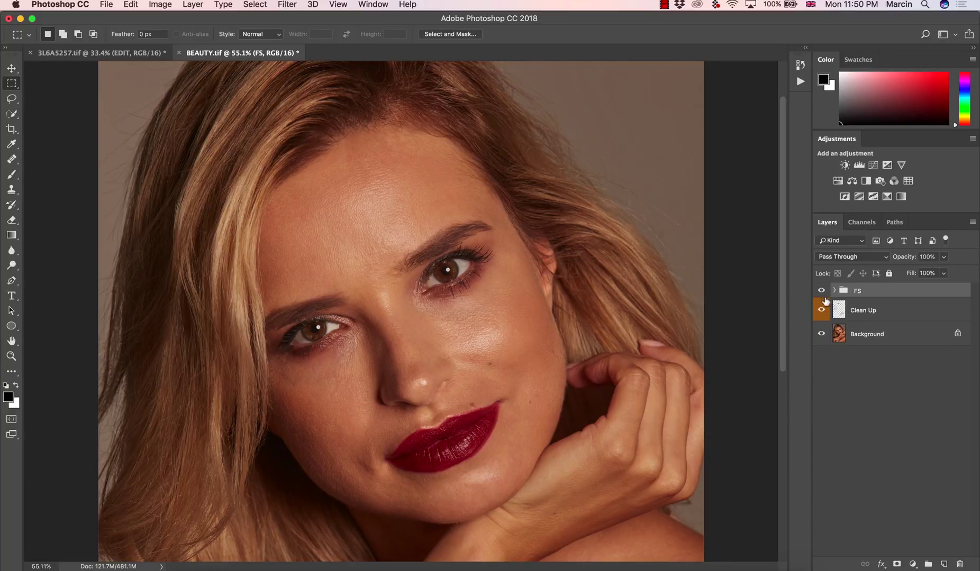
On the low layer inside the FS group, use the Patch tool to even the tones of the upper forehead near the hairline.
{"action": "left_click", "coordinate": [835, 291]}
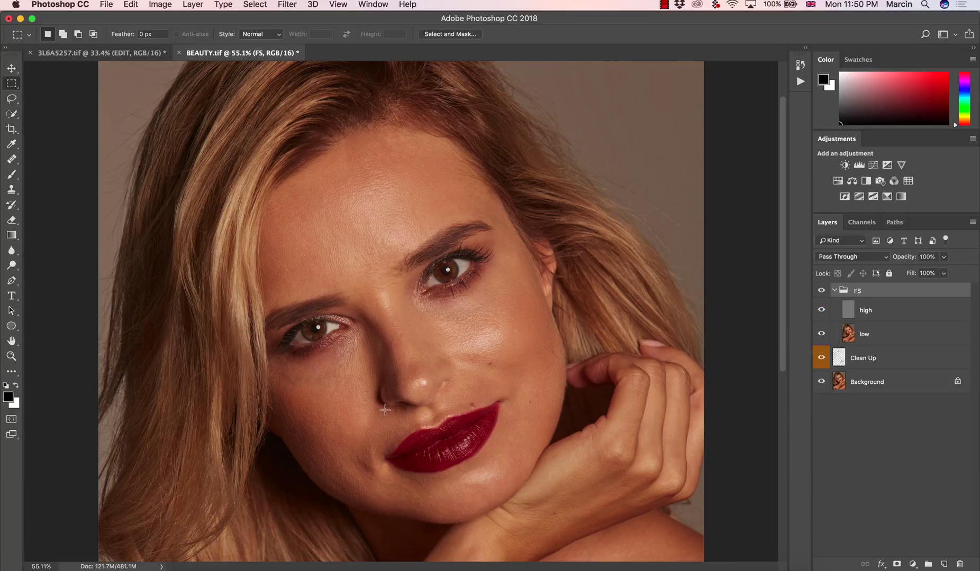
{"action": "key", "text": "z"}
{"action": "mouse_move", "coordinate": [396, 129]}
{"action": "left_mouse_down"}
{"action": "mouse_move", "coordinate": [429, 138]}
{"action": "mouse_move", "coordinate": [390, 147]}
{"action": "left_mouse_up"}
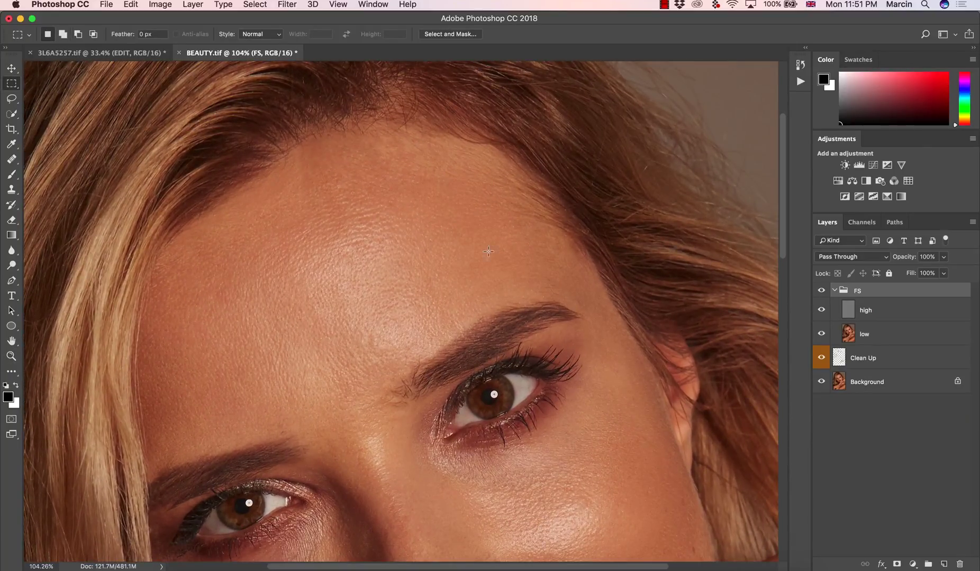
{"action": "left_click", "coordinate": [853, 340]}
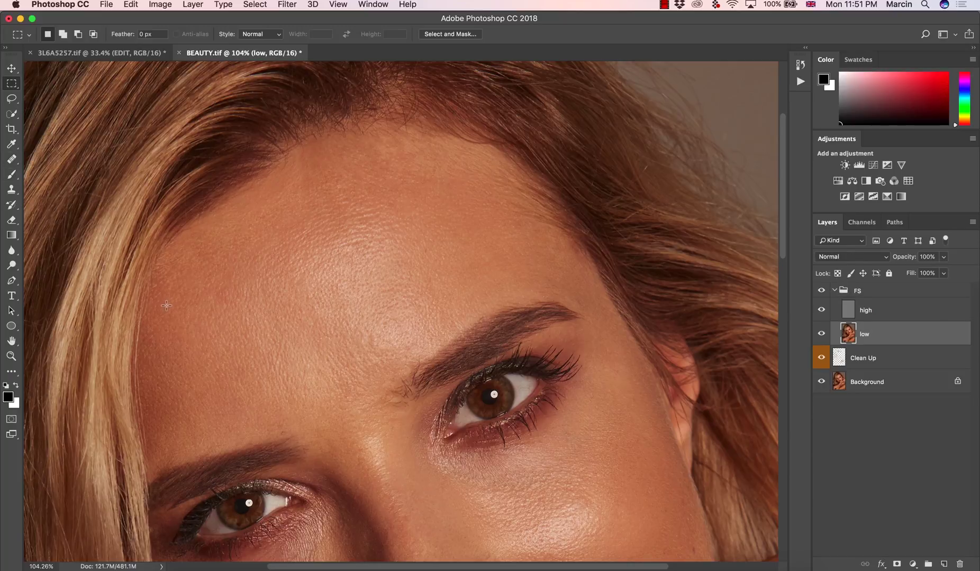
{"action": "left_click_drag", "start_coordinate": [13, 165], "coordinate": [46, 183]}
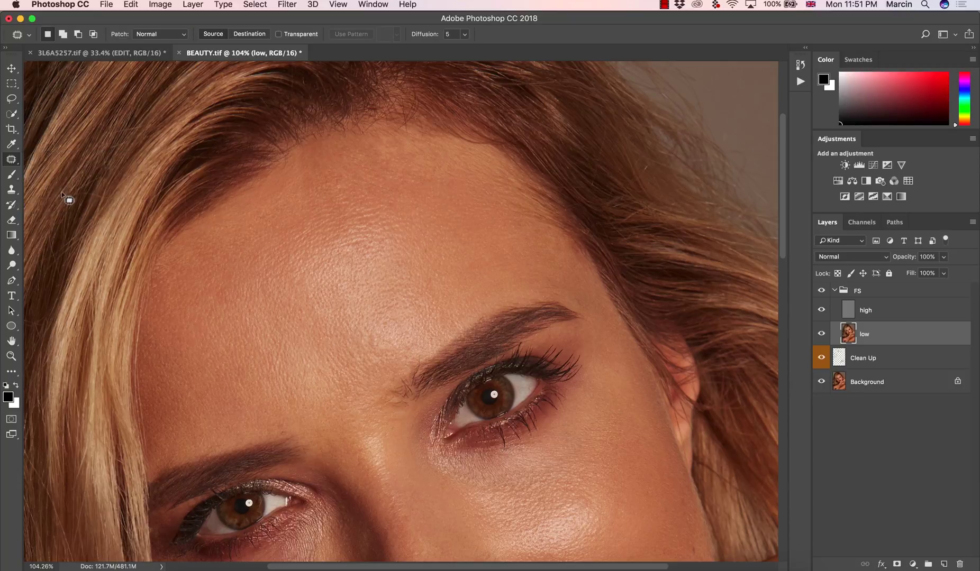
{"action": "mouse_move", "coordinate": [361, 139]}
{"action": "left_mouse_down"}
{"action": "mouse_move", "coordinate": [373, 164]}
{"action": "mouse_move", "coordinate": [426, 189]}
{"action": "mouse_move", "coordinate": [513, 191]}
{"action": "mouse_move", "coordinate": [503, 165]}
{"action": "mouse_move", "coordinate": [485, 156]}
{"action": "mouse_move", "coordinate": [369, 137]}
{"action": "left_mouse_up"}
{"action": "key", "text": "super+d"}
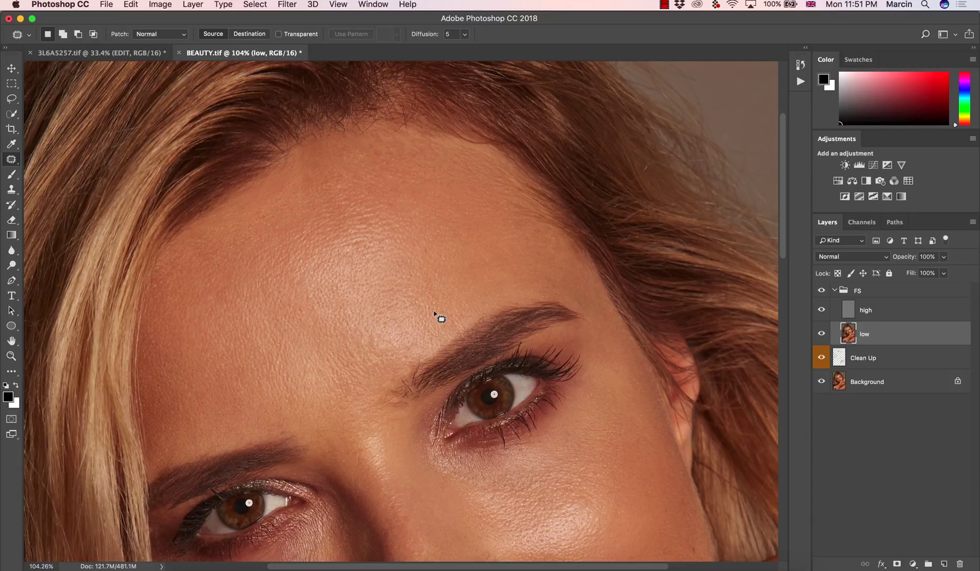
Patch the remaining blotchy tones across the side and lower parts of the forehead on the low layer.
{"action": "mouse_move", "coordinate": [290, 173]}
{"action": "left_mouse_down"}
{"action": "mouse_move", "coordinate": [253, 210]}
{"action": "mouse_move", "coordinate": [311, 215]}
{"action": "mouse_move", "coordinate": [294, 173]}
{"action": "mouse_move", "coordinate": [287, 260]}
{"action": "mouse_move", "coordinate": [263, 226]}
{"action": "left_mouse_up"}
{"action": "left_click", "coordinate": [577, 202]}
{"action": "mouse_move", "coordinate": [271, 191]}
{"action": "left_mouse_down"}
{"action": "mouse_move", "coordinate": [241, 204]}
{"action": "mouse_move", "coordinate": [194, 269]}
{"action": "mouse_move", "coordinate": [247, 260]}
{"action": "mouse_move", "coordinate": [293, 201]}
{"action": "left_mouse_up"}
{"action": "key", "text": "super+d"}
{"action": "mouse_move", "coordinate": [290, 360]}
{"action": "left_mouse_down"}
{"action": "mouse_move", "coordinate": [271, 376]}
{"action": "mouse_move", "coordinate": [293, 361]}
{"action": "mouse_move", "coordinate": [284, 263]}
{"action": "mouse_move", "coordinate": [262, 221]}
{"action": "left_mouse_up"}
{"action": "key", "text": "super+d"}
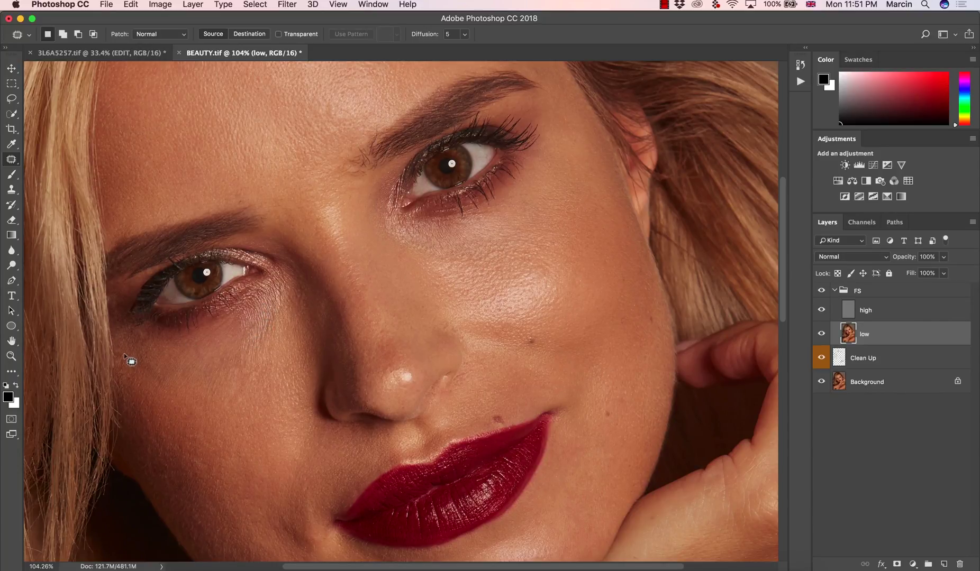
Patch the uneven tones on the shadow-side cheek, from its outer edge to below the eye.
{"action": "mouse_move", "coordinate": [125, 355]}
{"action": "left_mouse_down"}
{"action": "mouse_move", "coordinate": [145, 387]}
{"action": "mouse_move", "coordinate": [183, 401]}
{"action": "mouse_move", "coordinate": [179, 365]}
{"action": "mouse_move", "coordinate": [128, 352]}
{"action": "left_mouse_up"}
{"action": "key", "text": "super+d"}
{"action": "mouse_move", "coordinate": [239, 342]}
{"action": "left_mouse_down"}
{"action": "mouse_move", "coordinate": [223, 406]}
{"action": "mouse_move", "coordinate": [256, 415]}
{"action": "mouse_move", "coordinate": [260, 353]}
{"action": "mouse_move", "coordinate": [240, 340]}
{"action": "left_mouse_up"}
{"action": "left_click_drag", "start_coordinate": [249, 393], "coordinate": [252, 444]}
{"action": "key", "text": "super+d"}
Patch the tones under the eye on the highlighted cheek with nearby skin and compare the area before and after.
{"action": "mouse_move", "coordinate": [425, 249]}
{"action": "left_mouse_down"}
{"action": "mouse_move", "coordinate": [502, 280]}
{"action": "mouse_move", "coordinate": [507, 241]}
{"action": "mouse_move", "coordinate": [427, 244]}
{"action": "left_mouse_up"}
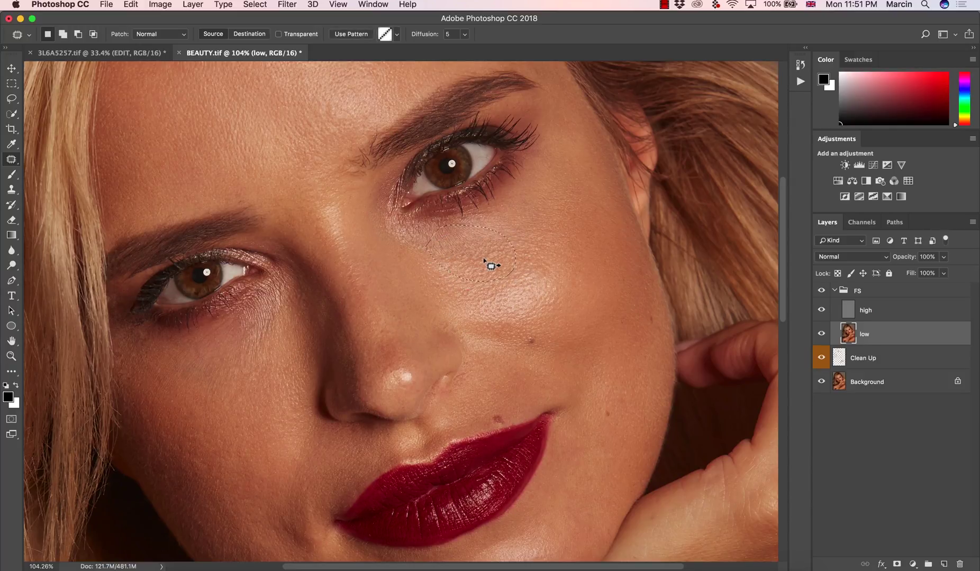
{"action": "left_click", "coordinate": [554, 275]}
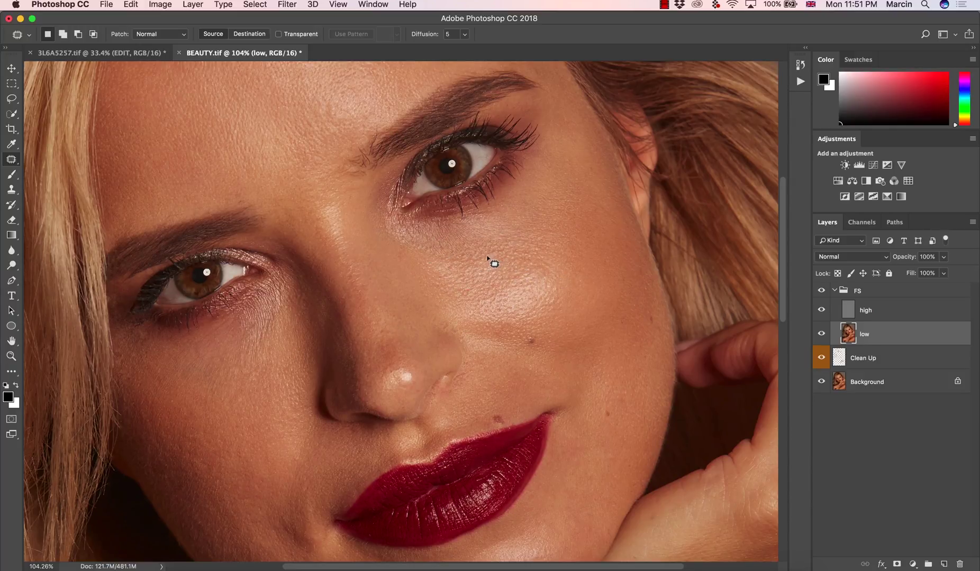
{"action": "key", "text": "ctrl+z"}
{"action": "left_click", "coordinate": [525, 232]}
{"action": "key", "text": "ctrl+z"}
{"action": "left_click", "coordinate": [531, 235]}
{"action": "key", "text": "ctrl+z"}
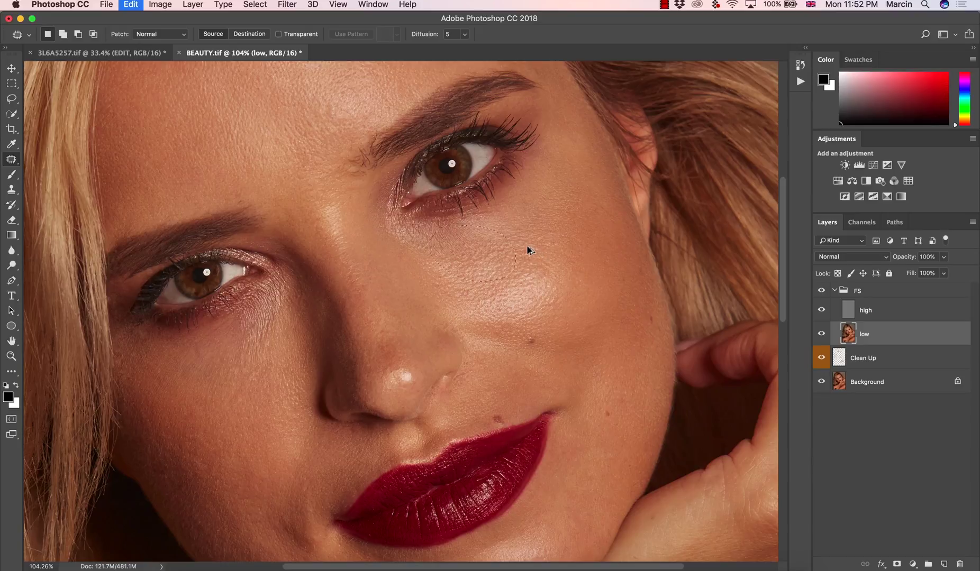
{"action": "left_click", "coordinate": [529, 238]}
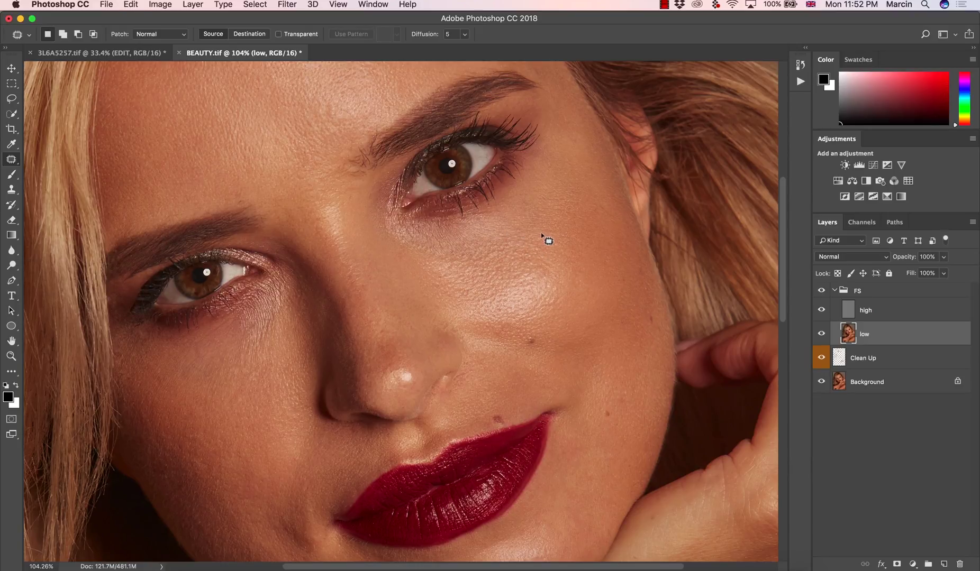
Patch the dark transitions on the lower shadow-side cheek and around the corner of the mouth.
{"action": "scroll", "coordinate": [379, 305], "scroll_direction": "down", "scroll_amount": 5}
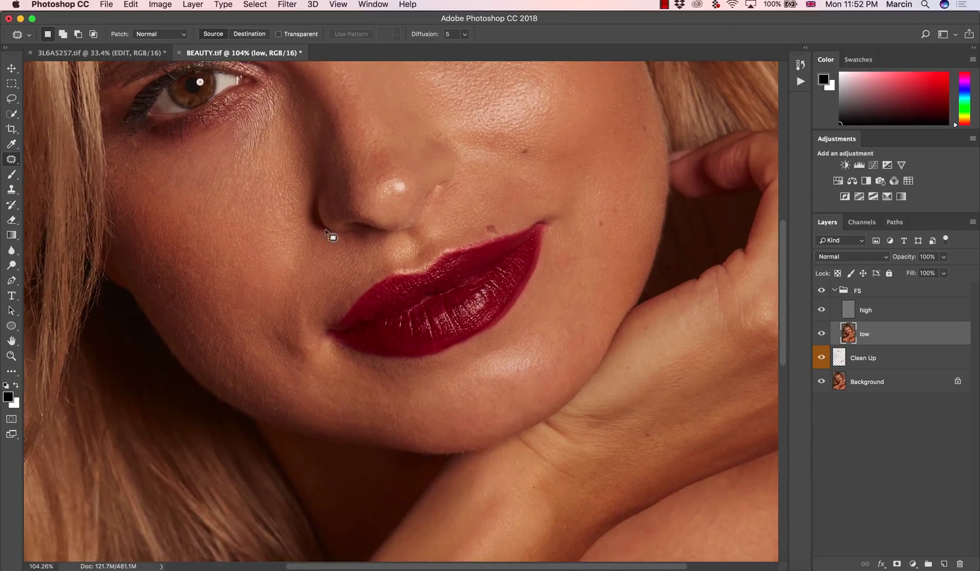
{"action": "left_click_drag", "start_coordinate": [211, 299], "coordinate": [184, 254]}
{"action": "key", "text": "ctrl+d"}
{"action": "mouse_move", "coordinate": [224, 331]}
{"action": "left_mouse_down"}
{"action": "mouse_move", "coordinate": [260, 333]}
{"action": "mouse_move", "coordinate": [247, 333]}
{"action": "mouse_move", "coordinate": [208, 291]}
{"action": "left_mouse_up"}
{"action": "key", "text": "ctrl+d"}
{"action": "left_click_drag", "start_coordinate": [301, 361], "coordinate": [322, 377]}
{"action": "key", "text": "ctrl+d"}
{"action": "left_click_drag", "start_coordinate": [306, 320], "coordinate": [286, 300]}
Patch the blotchy upper chest beside the forearm on the low layer, down to the shaded skin near the fingers.
{"action": "scroll", "coordinate": [286, 300], "scroll_direction": "down", "scroll_amount": 8}
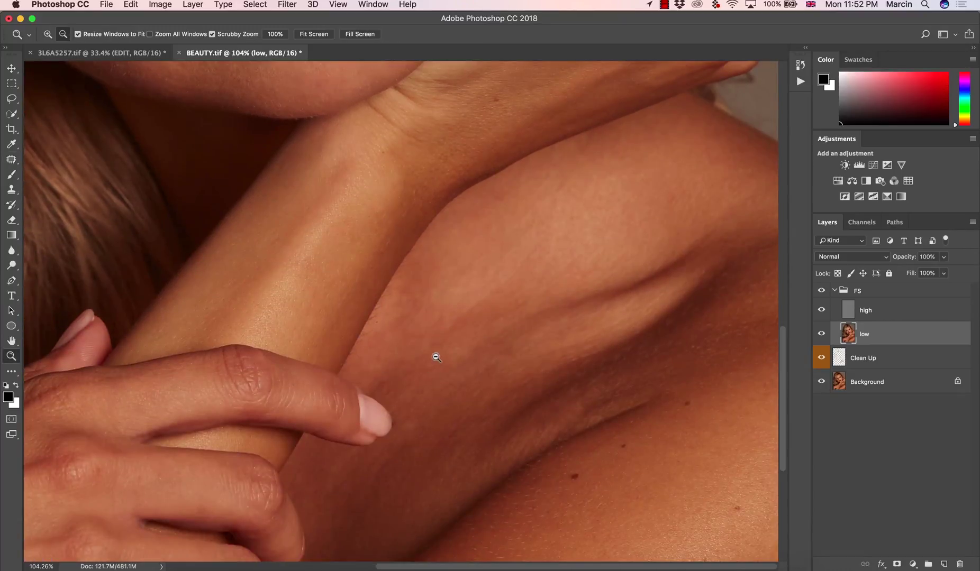
{"action": "left_click_drag", "start_coordinate": [438, 357], "coordinate": [430, 357]}
{"action": "left_click_drag", "start_coordinate": [562, 374], "coordinate": [569, 376]}
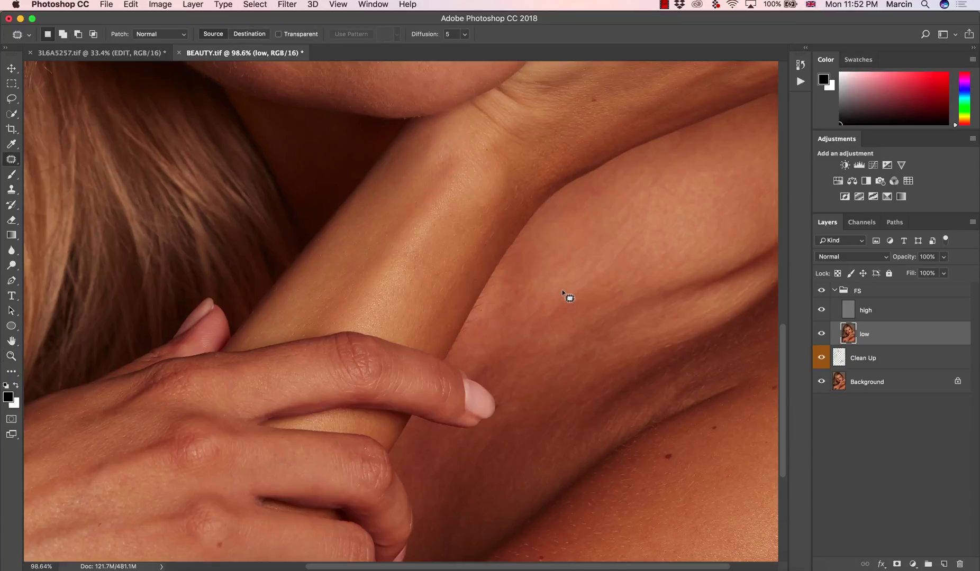
{"action": "mouse_move", "coordinate": [569, 335]}
{"action": "left_mouse_down"}
{"action": "mouse_move", "coordinate": [615, 283]}
{"action": "mouse_move", "coordinate": [561, 290]}
{"action": "left_mouse_up"}
{"action": "left_click_drag", "start_coordinate": [555, 313], "coordinate": [649, 263]}
{"action": "key", "text": "ctrl+d"}
{"action": "mouse_move", "coordinate": [584, 348]}
{"action": "left_mouse_down"}
{"action": "mouse_move", "coordinate": [573, 332]}
{"action": "mouse_move", "coordinate": [608, 345]}
{"action": "mouse_move", "coordinate": [584, 348]}
{"action": "left_mouse_up"}
{"action": "key", "text": "ctrl+d"}
{"action": "mouse_move", "coordinate": [579, 422]}
{"action": "left_mouse_down"}
{"action": "mouse_move", "coordinate": [600, 382]}
{"action": "mouse_move", "coordinate": [538, 455]}
{"action": "left_mouse_up"}
{"action": "key", "text": "ctrl+d"}
Smooth the shadow tones along the shoulder crease and the lower chest beside the hand with the Patch tool.
{"action": "scroll", "coordinate": [548, 422], "scroll_direction": "down", "scroll_amount": 5}
{"action": "scroll", "coordinate": [547, 422], "scroll_direction": "right", "scroll_amount": 3}
{"action": "mouse_move", "coordinate": [626, 256]}
{"action": "left_mouse_down"}
{"action": "mouse_move", "coordinate": [655, 266]}
{"action": "mouse_move", "coordinate": [691, 254]}
{"action": "left_mouse_up"}
{"action": "key", "text": "ctrl+d"}
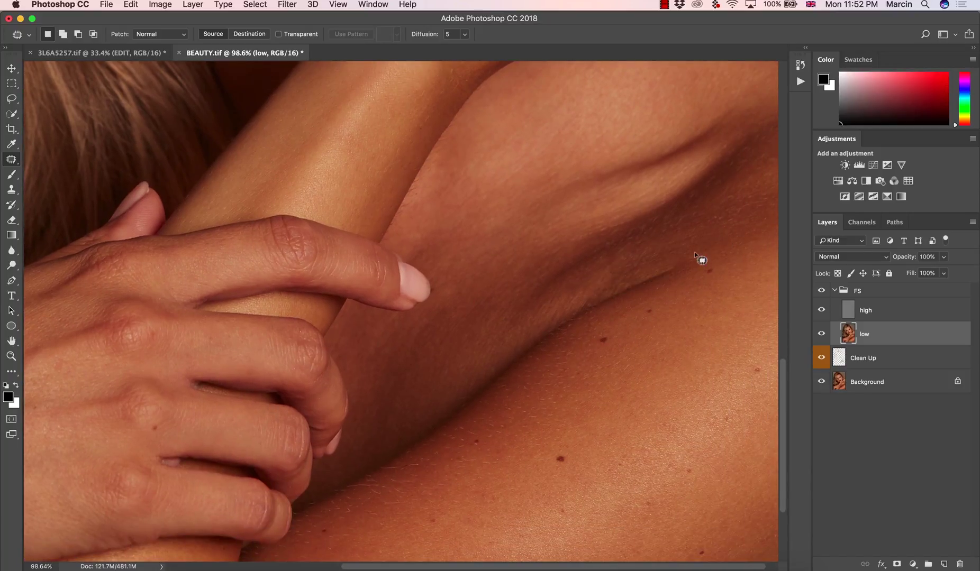
{"action": "mouse_move", "coordinate": [624, 255]}
{"action": "left_mouse_down"}
{"action": "mouse_move", "coordinate": [686, 250]}
{"action": "mouse_move", "coordinate": [668, 262]}
{"action": "mouse_move", "coordinate": [735, 249]}
{"action": "left_mouse_up"}
{"action": "key", "text": "ctrl+d"}
{"action": "mouse_move", "coordinate": [632, 254]}
{"action": "left_mouse_down"}
{"action": "mouse_move", "coordinate": [596, 289]}
{"action": "mouse_move", "coordinate": [656, 268]}
{"action": "mouse_move", "coordinate": [672, 245]}
{"action": "mouse_move", "coordinate": [635, 253]}
{"action": "left_mouse_up"}
{"action": "key", "text": "ctrl+d"}
{"action": "left_click_drag", "start_coordinate": [416, 365], "coordinate": [438, 328]}
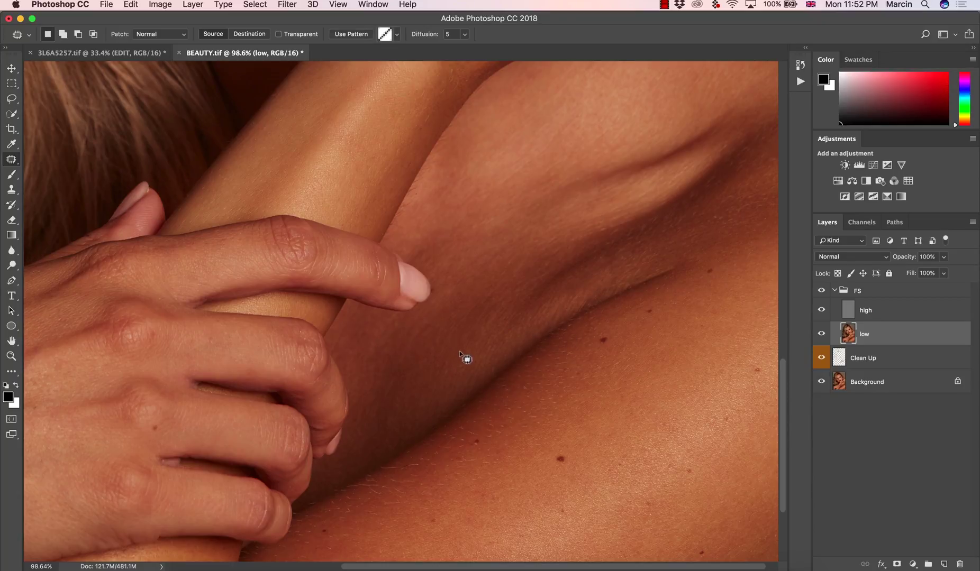
{"action": "key", "text": "ctrl+d"}
Add a new empty layer between the high and low layers, keeping its default name.
{"action": "key", "text": "z"}
{"action": "key", "text": "ctrl+0"}
{"action": "key", "text": "j"}
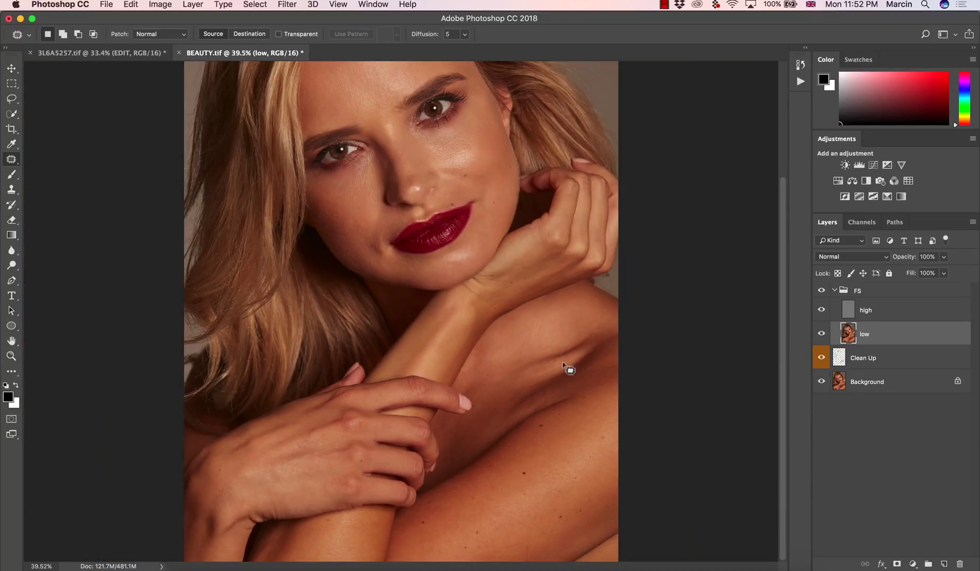
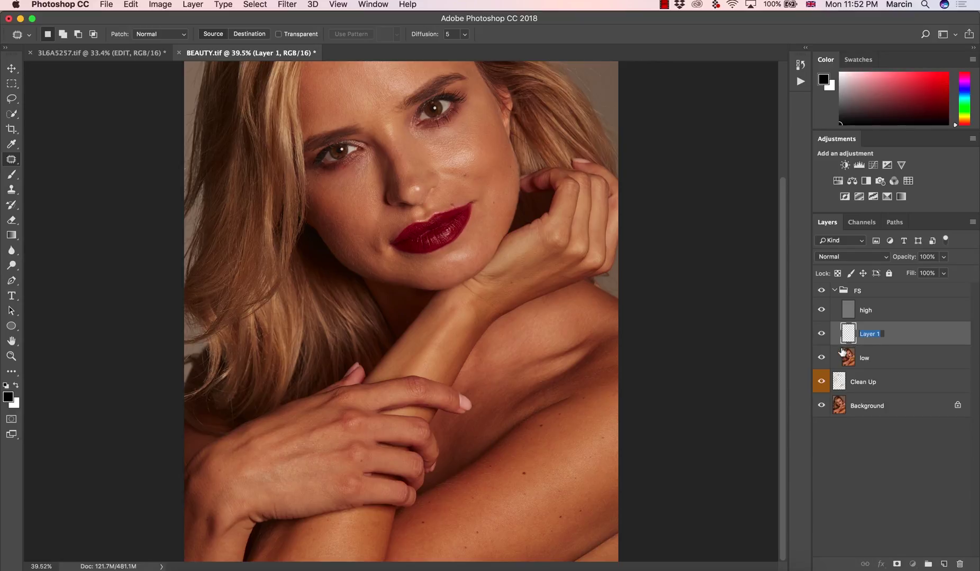
{"action": "key", "text": "Return"}
Set up the Clone Stamp with a soft 300 px brush for the new layer.
{"action": "left_click", "coordinate": [13, 190]}
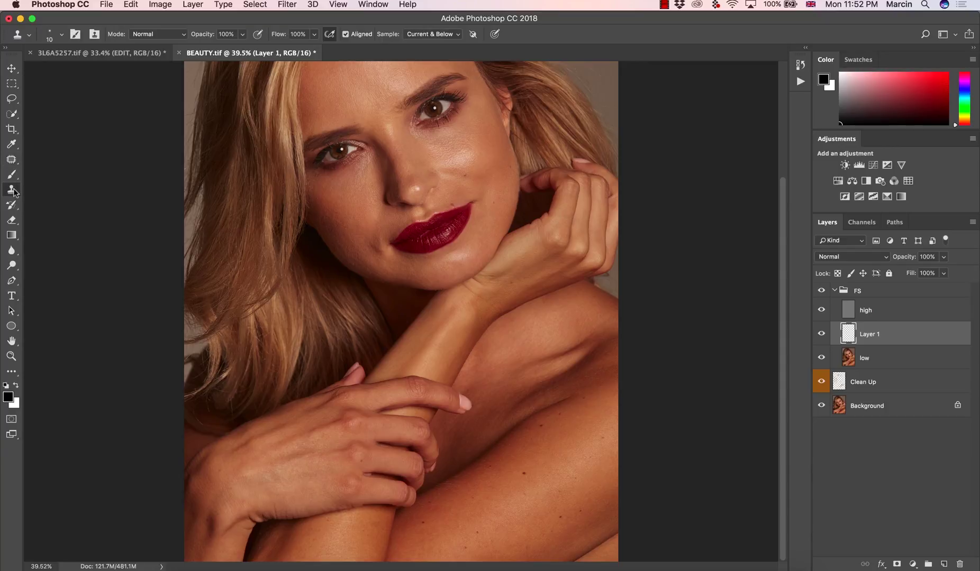
{"action": "left_click", "coordinate": [48, 191]}
{"action": "left_click", "coordinate": [61, 39]}
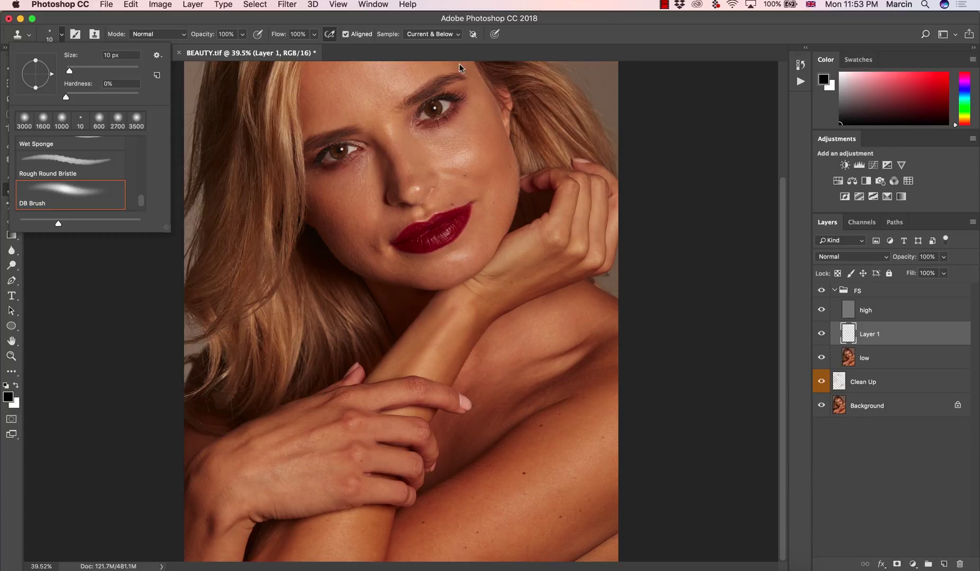
{"action": "left_click", "coordinate": [551, 35]}
{"action": "key", "text": "z"}
{"action": "left_click_drag", "start_coordinate": [399, 193], "coordinate": [426, 193]}
{"action": "key", "text": "bracketright"}
{"action": "key", "text": "bracketright"}
{"action": "key", "text": "shift+bracketleft"}
{"action": "key", "text": "bracketright"}
{"action": "key", "text": "bracketright"}
{"action": "key", "text": "bracketright"}
{"action": "key", "text": "bracketright"}
{"action": "key", "text": "bracketright"}
{"action": "key", "text": "bracketright"}
{"action": "key", "text": "bracketright"}
{"action": "key", "text": "bracketright"}
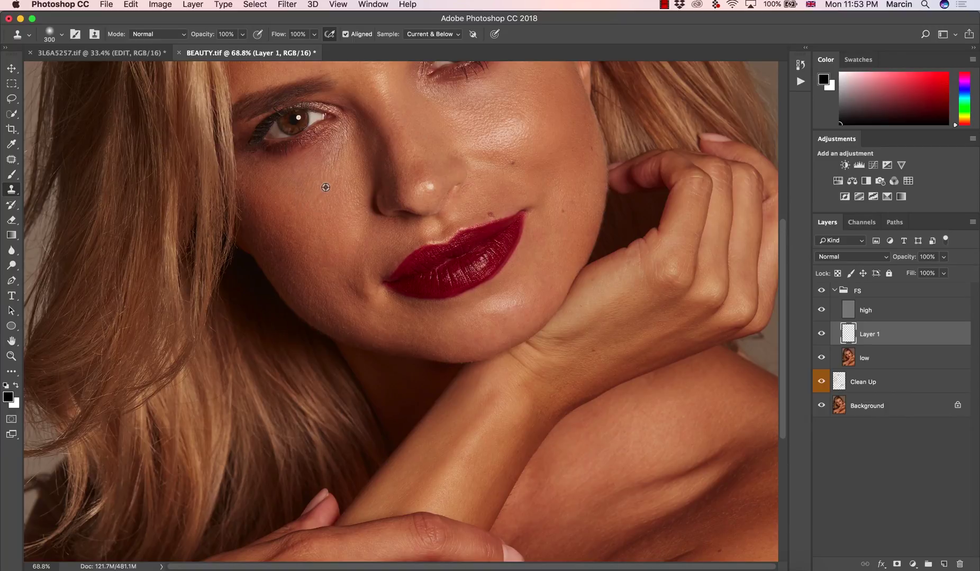
Clone smoother tones over the shadow-side cheek and the forehead on the new layer.
{"action": "mouse_move", "coordinate": [325, 173]}
{"action": "left_mouse_down"}
{"action": "mouse_move", "coordinate": [309, 201]}
{"action": "mouse_move", "coordinate": [284, 202]}
{"action": "left_mouse_up"}
{"action": "left_click_drag", "start_coordinate": [410, 152], "coordinate": [411, 226]}
{"action": "left_click_drag", "start_coordinate": [420, 132], "coordinate": [423, 212]}
{"action": "left_click", "coordinate": [328, 164], "text": "alt"}
{"action": "left_click_drag", "start_coordinate": [356, 193], "coordinate": [358, 195]}
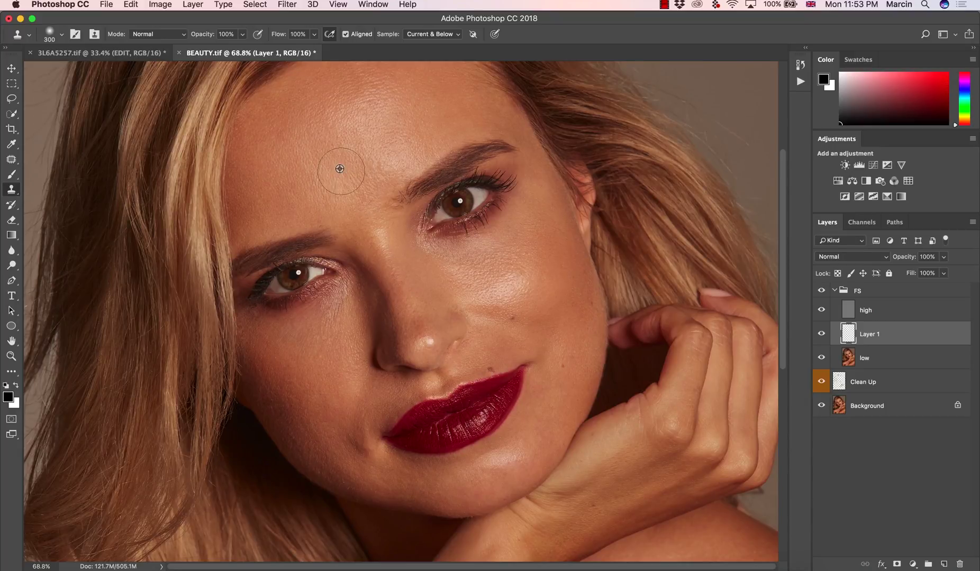
{"action": "left_click_drag", "start_coordinate": [365, 142], "coordinate": [365, 196]}
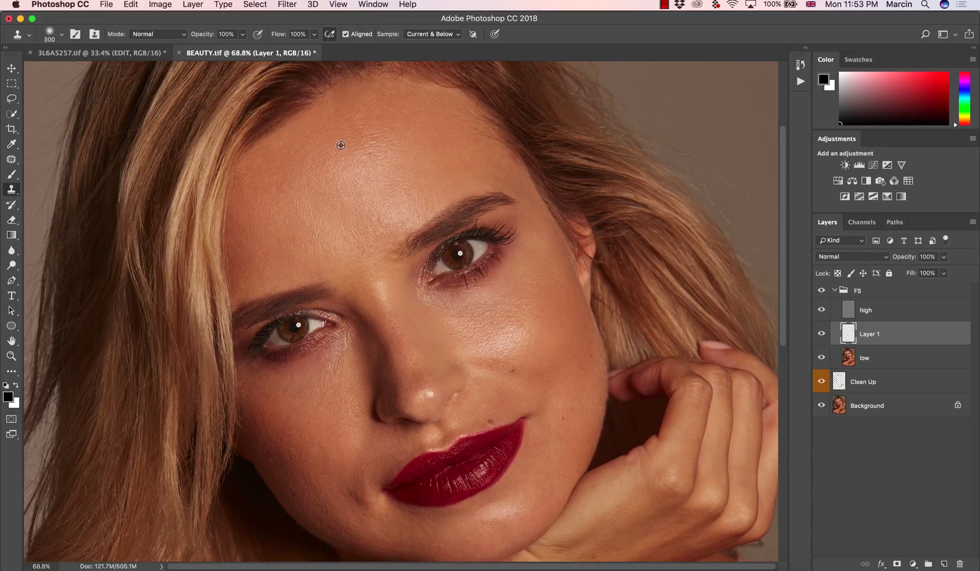
{"action": "mouse_move", "coordinate": [339, 142]}
{"action": "left_mouse_down"}
{"action": "mouse_move", "coordinate": [370, 149]}
{"action": "mouse_move", "coordinate": [342, 135]}
{"action": "left_mouse_up"}
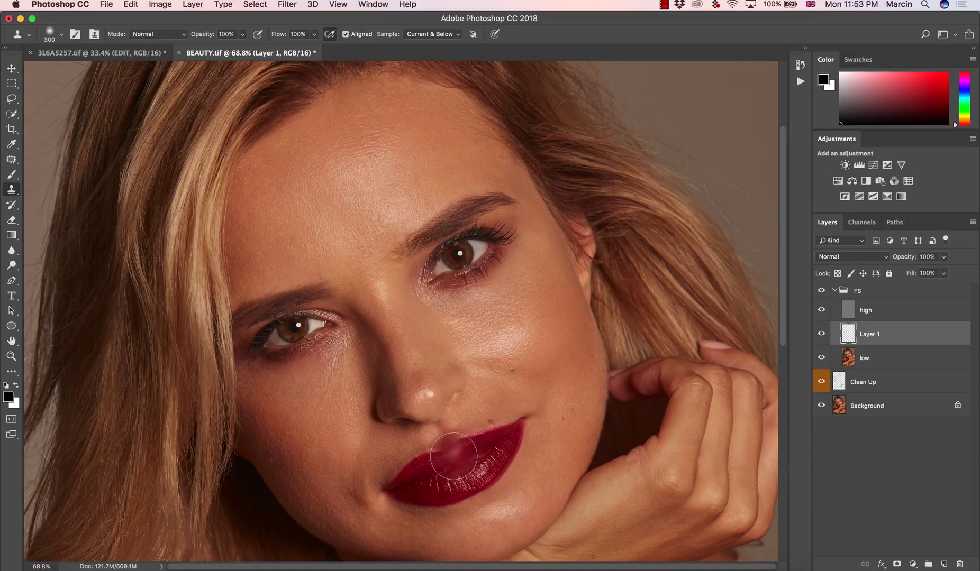
Clone nearby skin tones over the uneven transitions on the chest and shoulder crease.
{"action": "scroll", "coordinate": [397, 408], "scroll_direction": "down", "scroll_amount": 5}
{"action": "scroll", "coordinate": [328, 312], "scroll_direction": "down", "scroll_amount": 1}
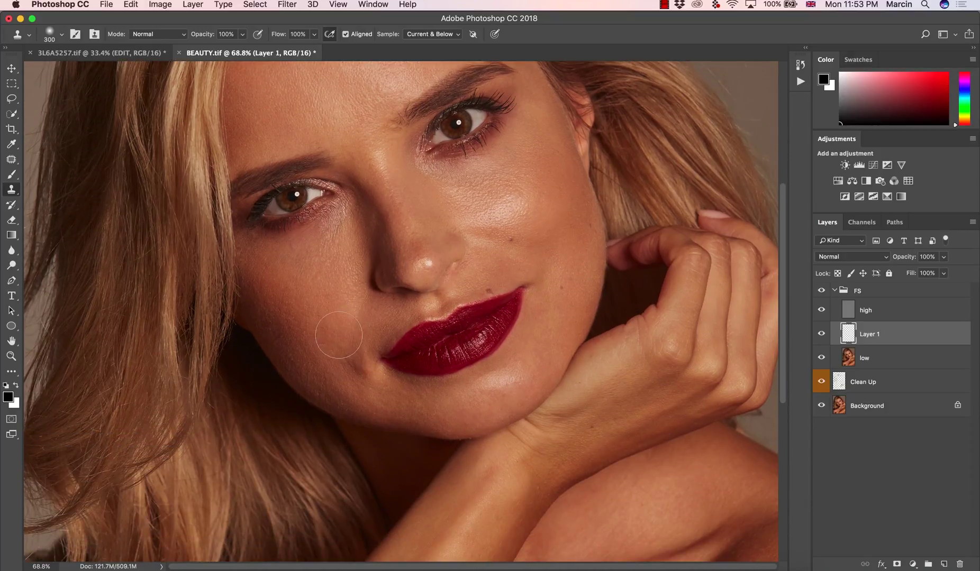
{"action": "scroll", "coordinate": [370, 273], "scroll_direction": "down", "scroll_amount": 6}
{"action": "scroll", "coordinate": [363, 265], "scroll_direction": "down", "scroll_amount": 1}
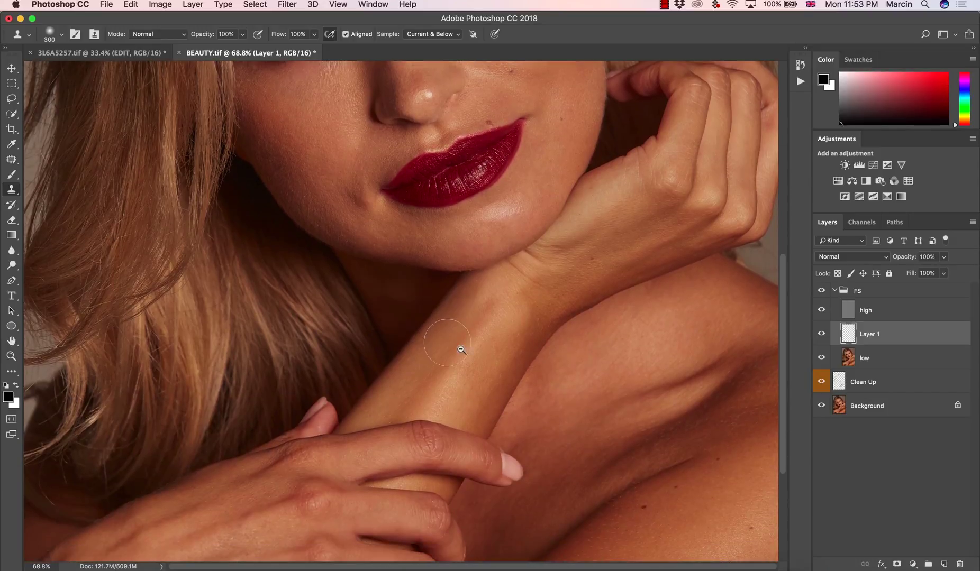
{"action": "left_click_drag", "start_coordinate": [463, 353], "coordinate": [434, 354]}
{"action": "left_click", "coordinate": [570, 365], "text": "alt"}
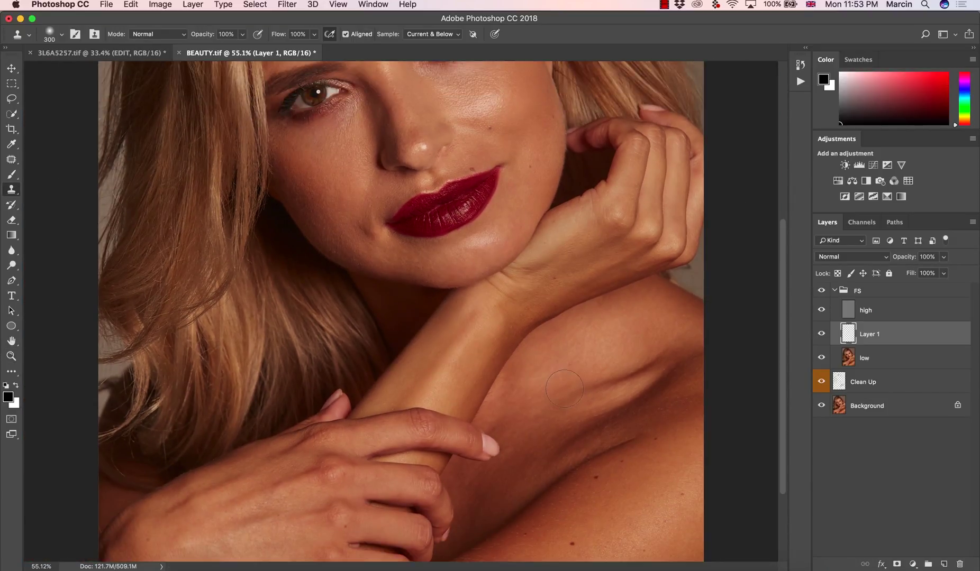
{"action": "left_click_drag", "start_coordinate": [560, 401], "coordinate": [539, 413]}
{"action": "left_click", "coordinate": [503, 495], "text": "alt"}
{"action": "mouse_move", "coordinate": [516, 471]}
{"action": "left_mouse_down"}
{"action": "mouse_move", "coordinate": [519, 480]}
{"action": "mouse_move", "coordinate": [531, 444]}
{"action": "left_mouse_up"}
{"action": "left_click", "coordinate": [669, 422], "text": "alt"}
{"action": "left_click_drag", "start_coordinate": [652, 429], "coordinate": [645, 441]}
Collapse the FS group and toggle its visibility to compare the whole portrait before and after.
{"action": "key", "text": "z"}
{"action": "left_click", "coordinate": [599, 428], "text": "alt"}
{"action": "key", "text": "s"}
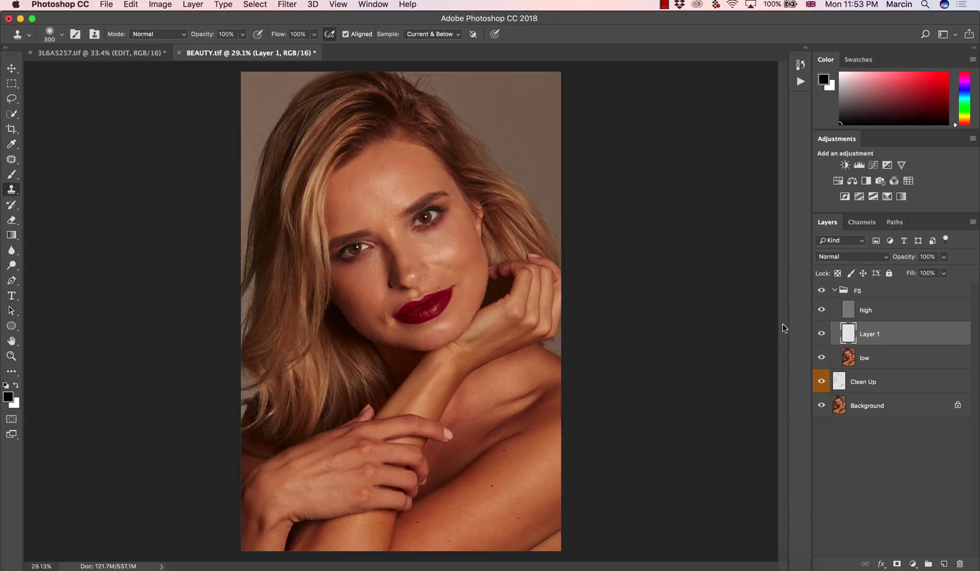
{"action": "left_click", "coordinate": [834, 291]}
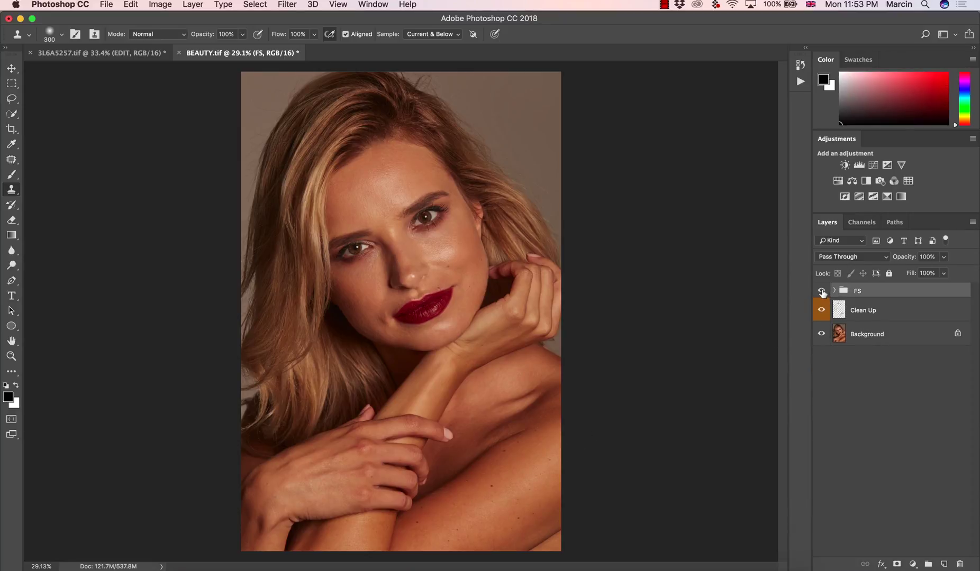
{"action": "left_click", "coordinate": [821, 291]}
{"action": "left_click", "coordinate": [822, 291]}
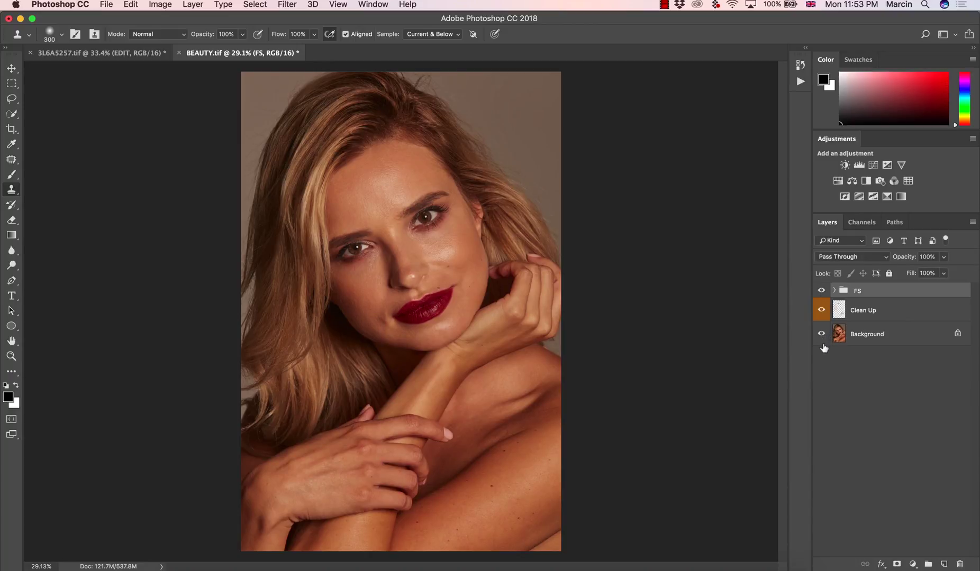